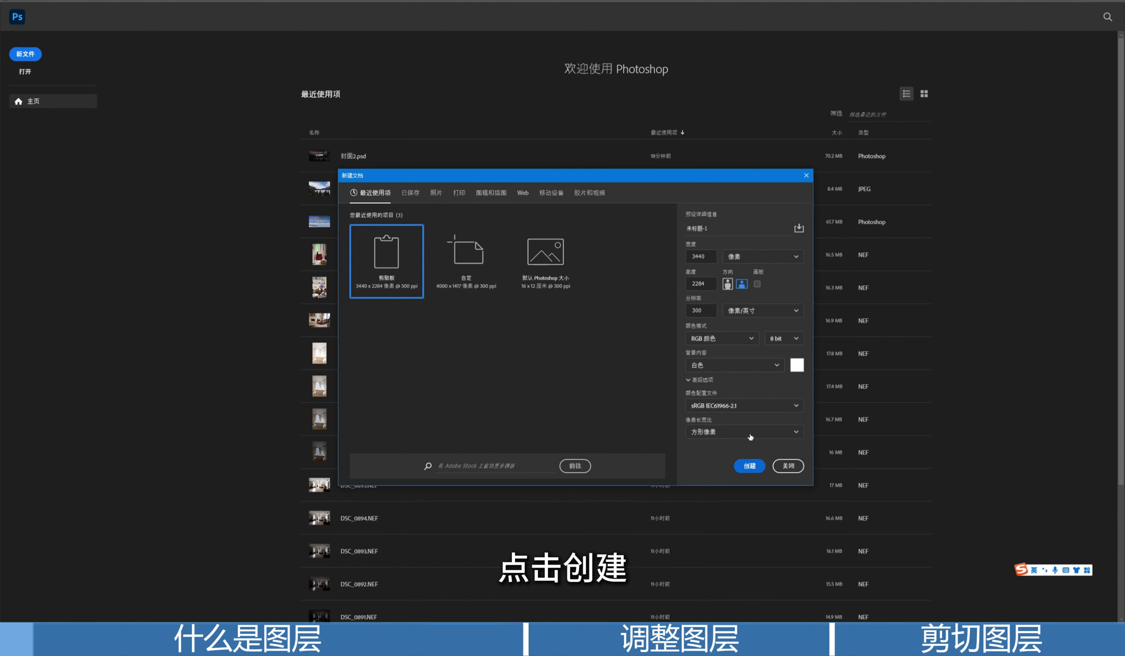
Create a blank white 3440 × 2284 px document from the preset
click(749, 466)
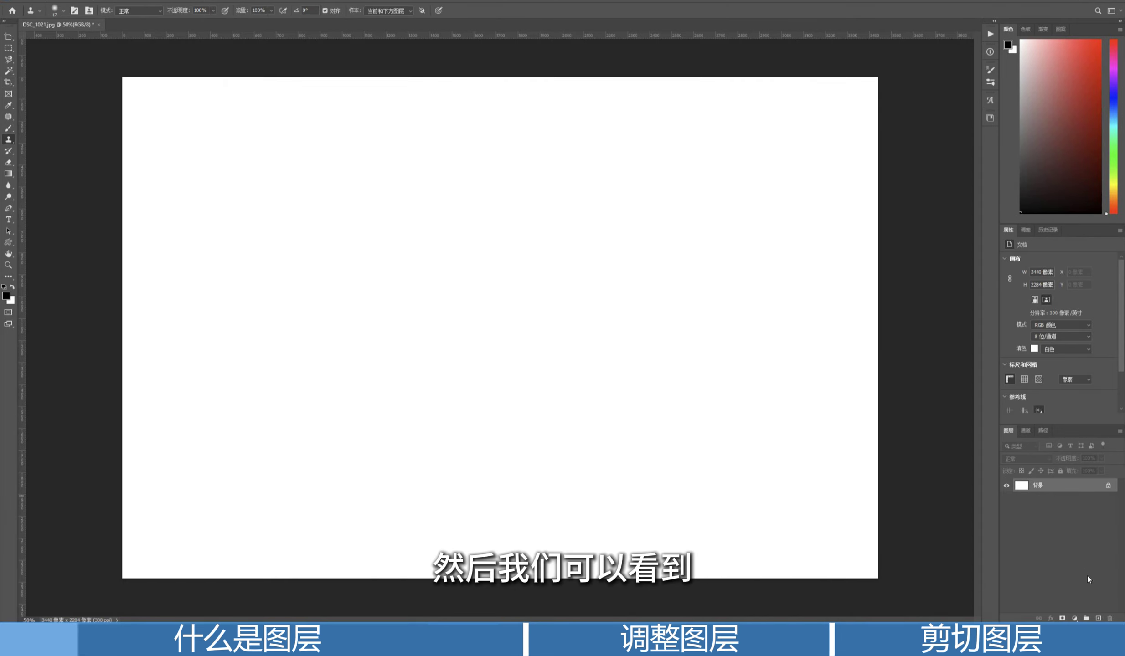
Add an empty layer, 图层 1, above the background layer
click(1098, 619)
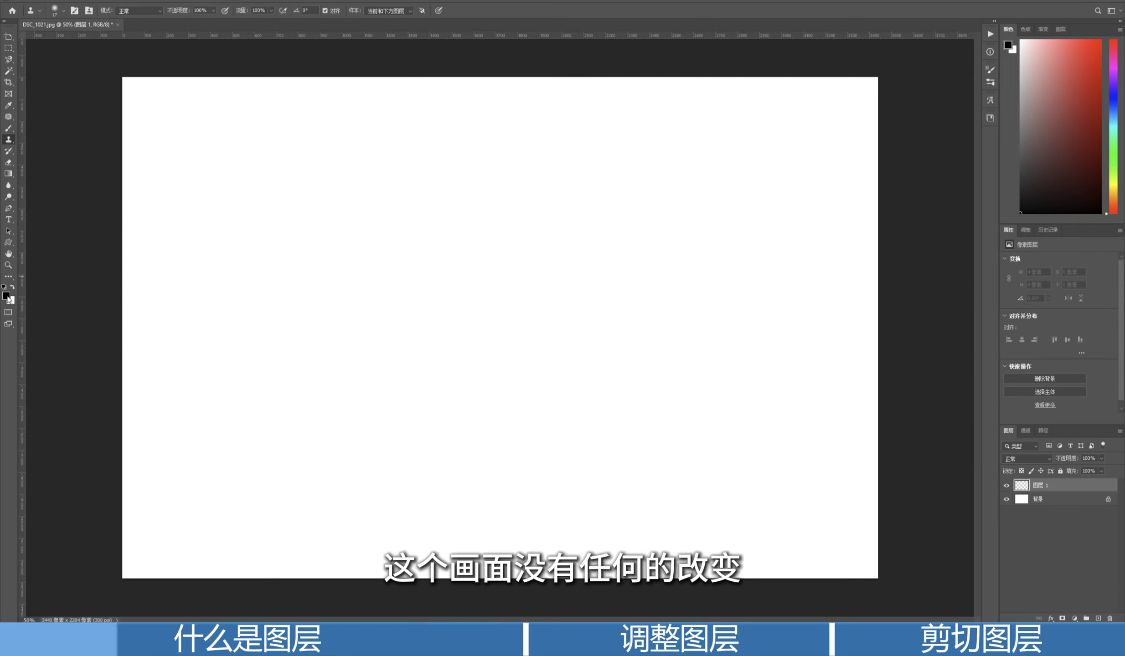
Paint 图层 1 solid black across the whole canvas with a very large brush
click(8, 129)
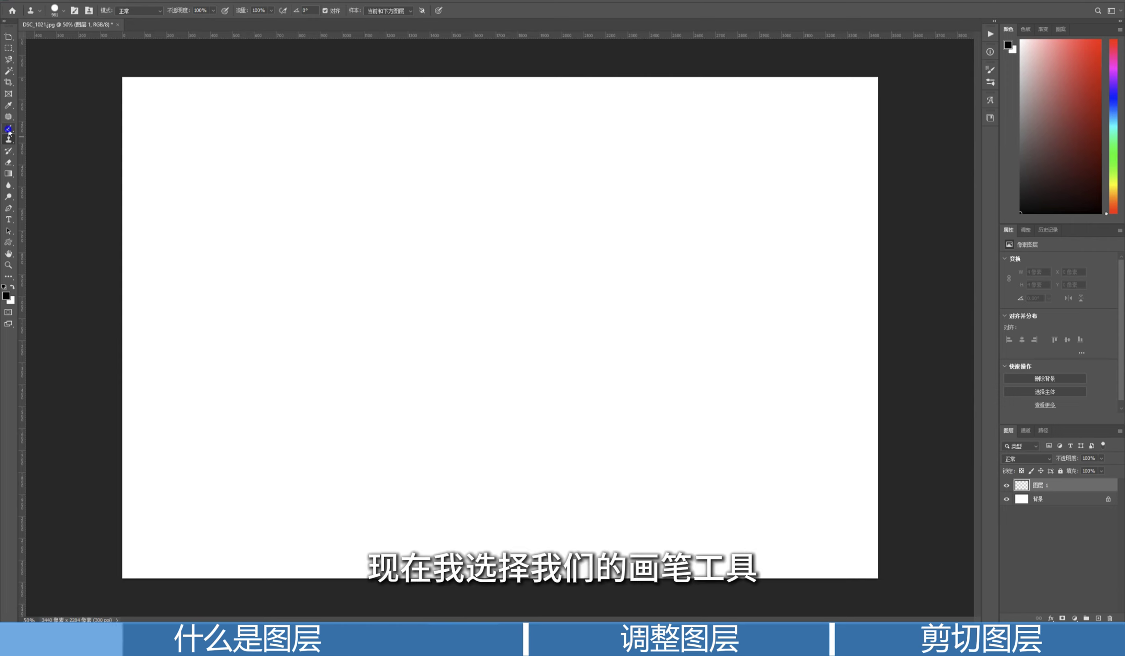
right_click(9, 129)
click(46, 127)
drag(337, 255, 273, 259)
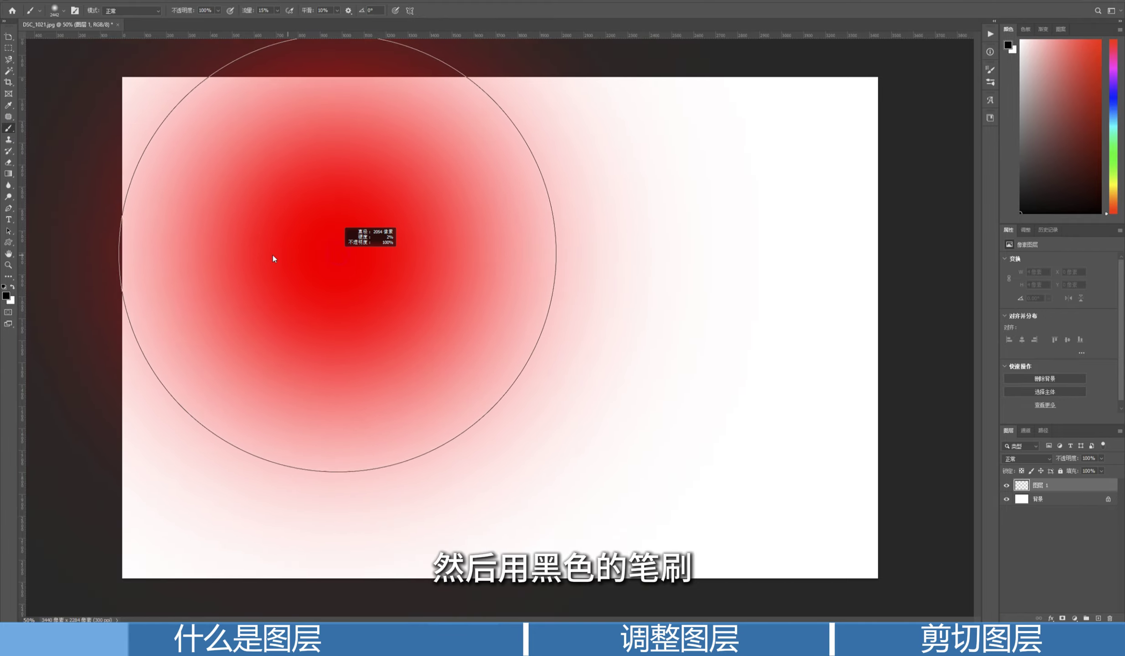
drag(246, 10, 273, 10)
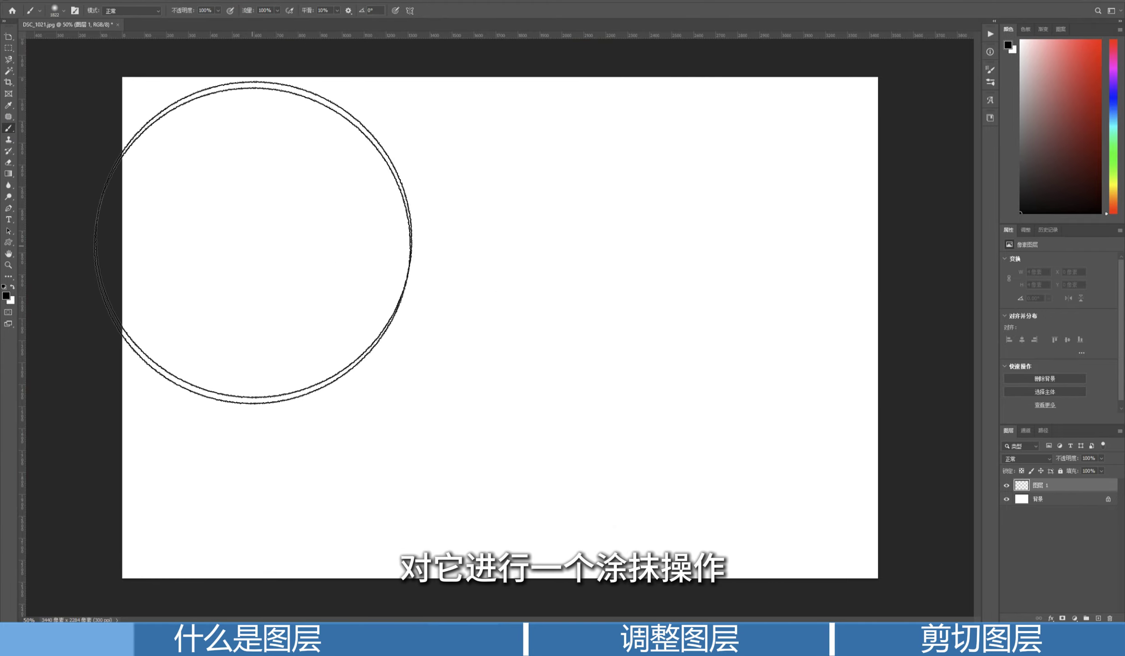
mouse_move(251, 204)
mouse_down()
mouse_move(812, 327)
mouse_move(753, 540)
mouse_move(78, 606)
mouse_move(810, 520)
mouse_move(151, 255)
mouse_up()
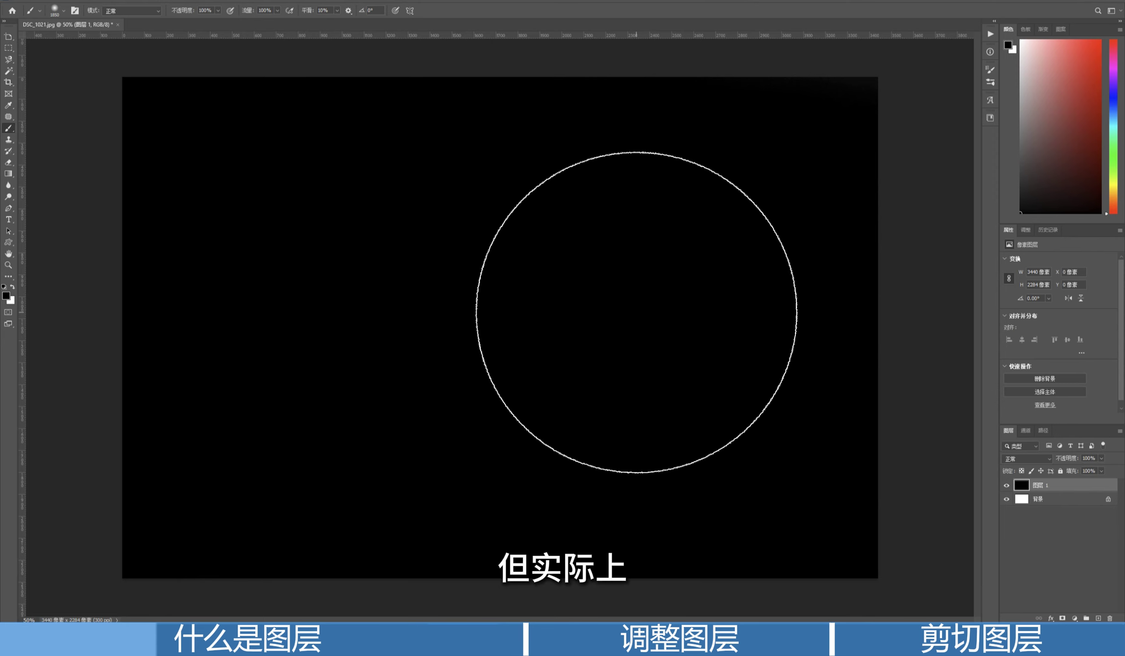
drag(637, 312, 457, 321)
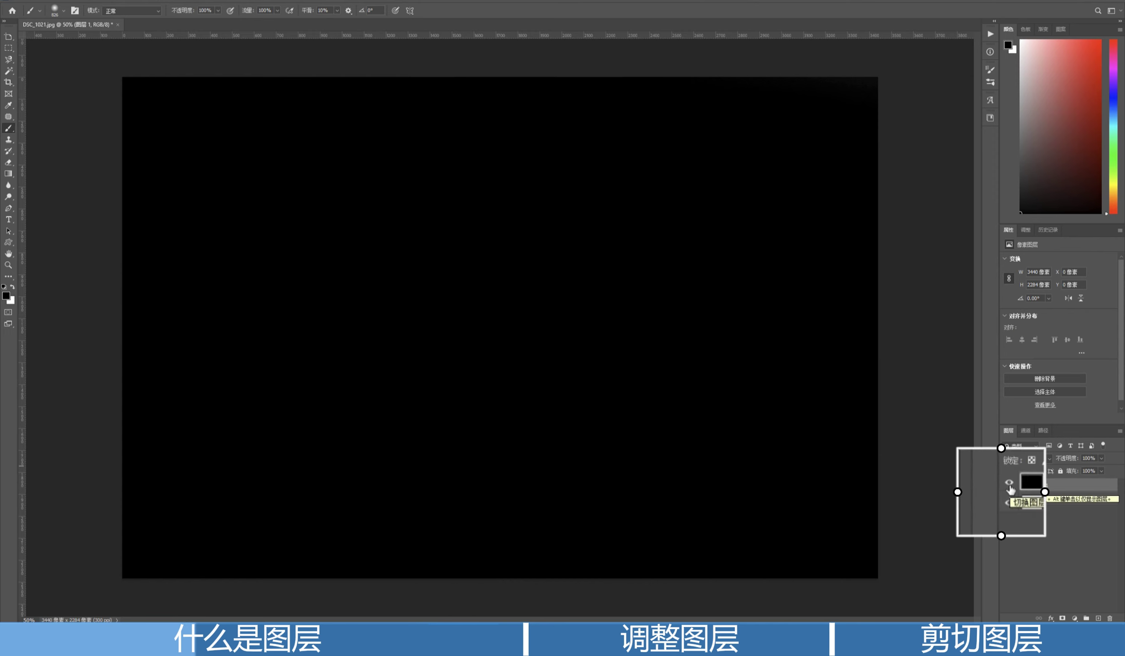
Turn off visibility of black 图层 1 so the white background shows
click(1005, 485)
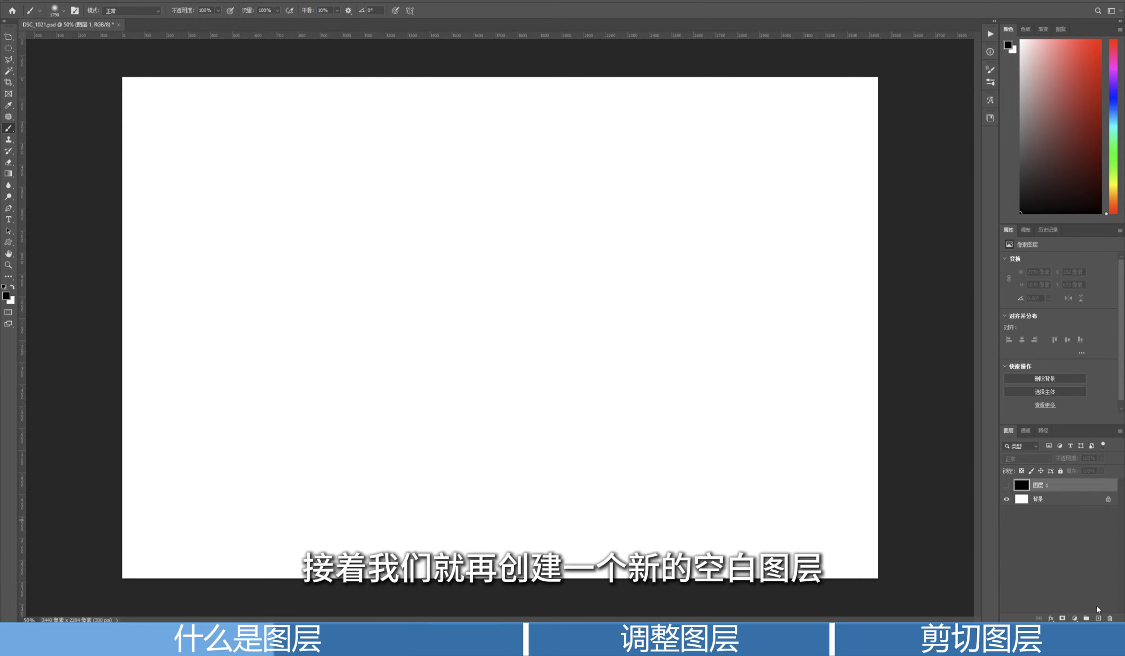
On a new layer, make a circular elliptical selection in the lower-left canvas
click(1098, 619)
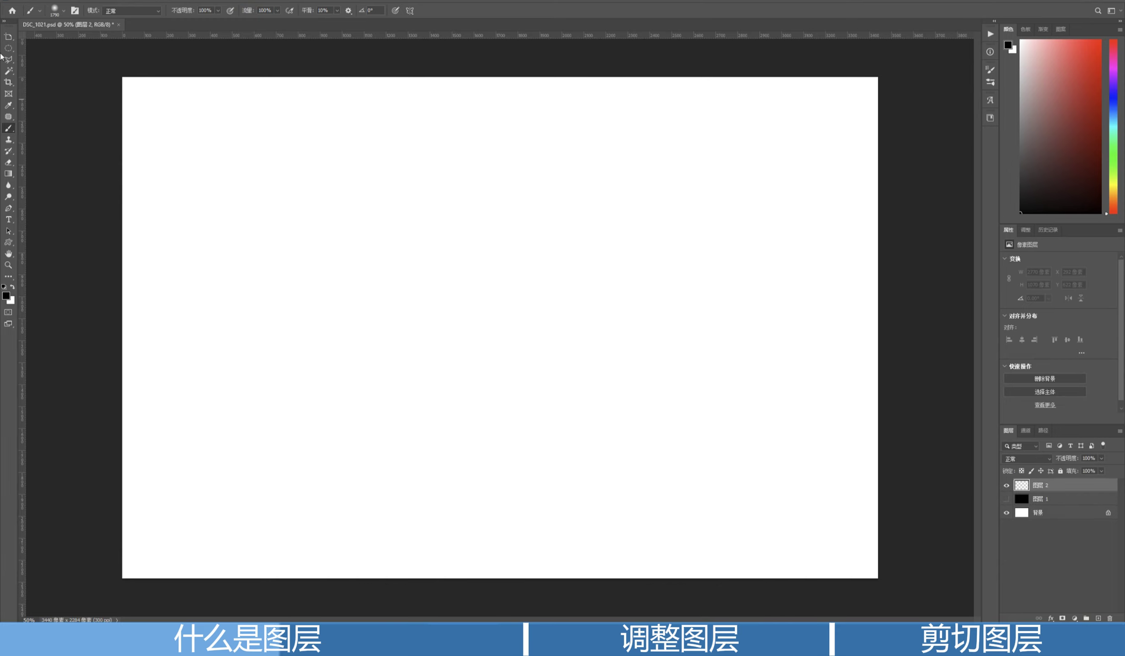
right_click(8, 49)
click(41, 55)
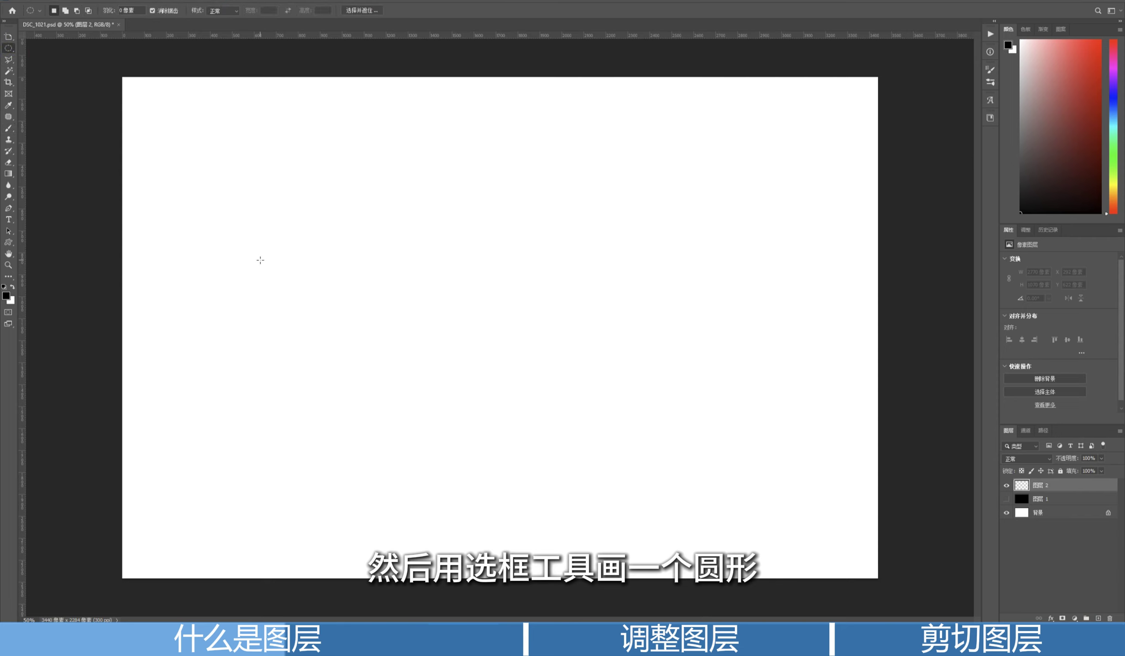
drag(242, 260, 506, 523)
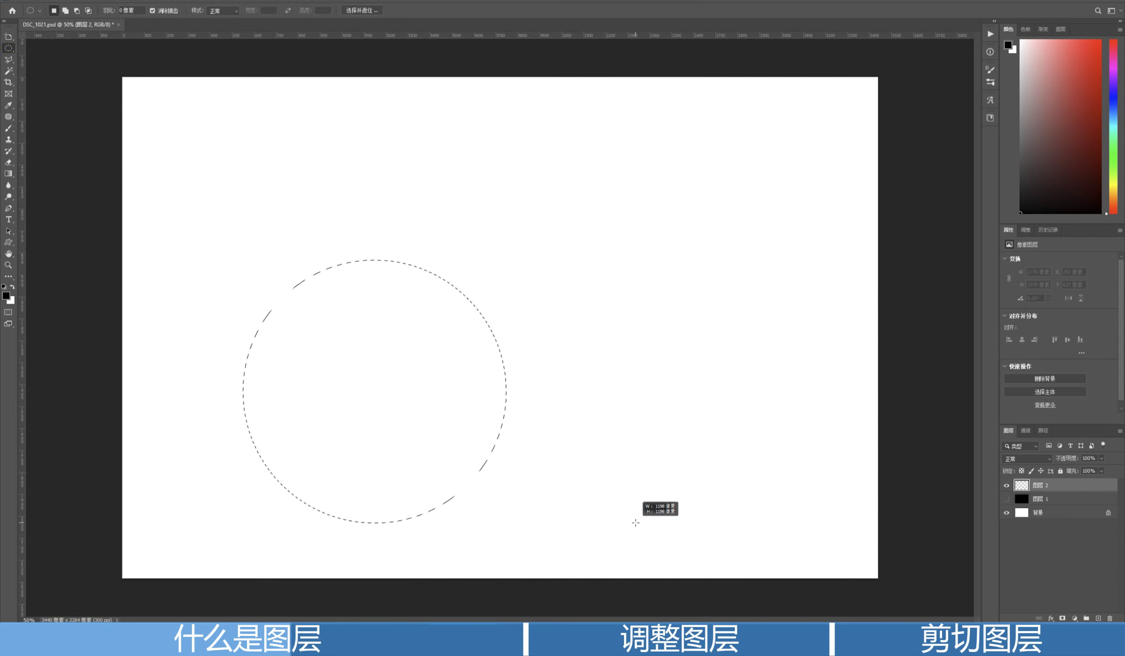
Set the foreground colour to ff0000 and brush red into the circular selection
key(b)
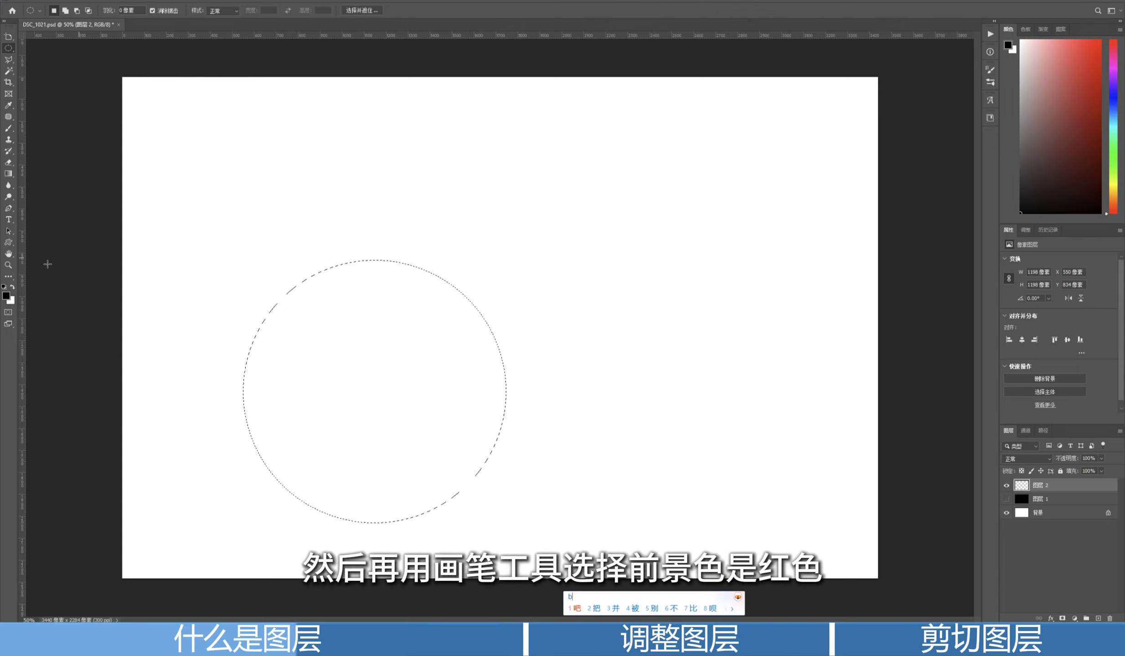
click(6, 296)
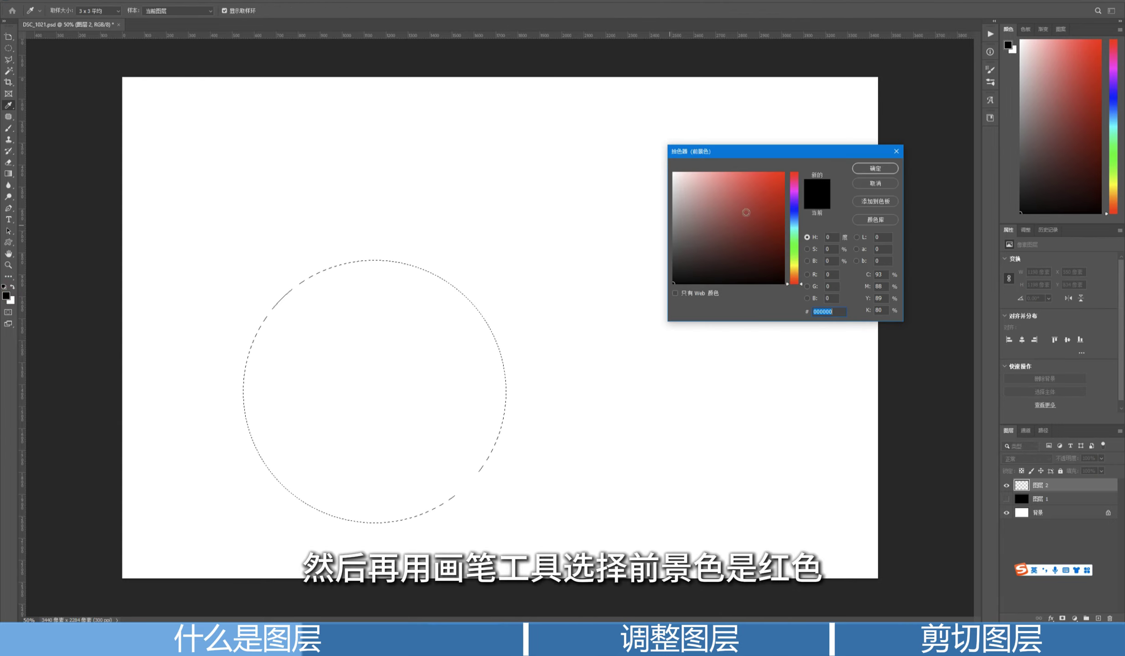
text(ff0000)
click(875, 168)
key(b)
drag(411, 287, 364, 426)
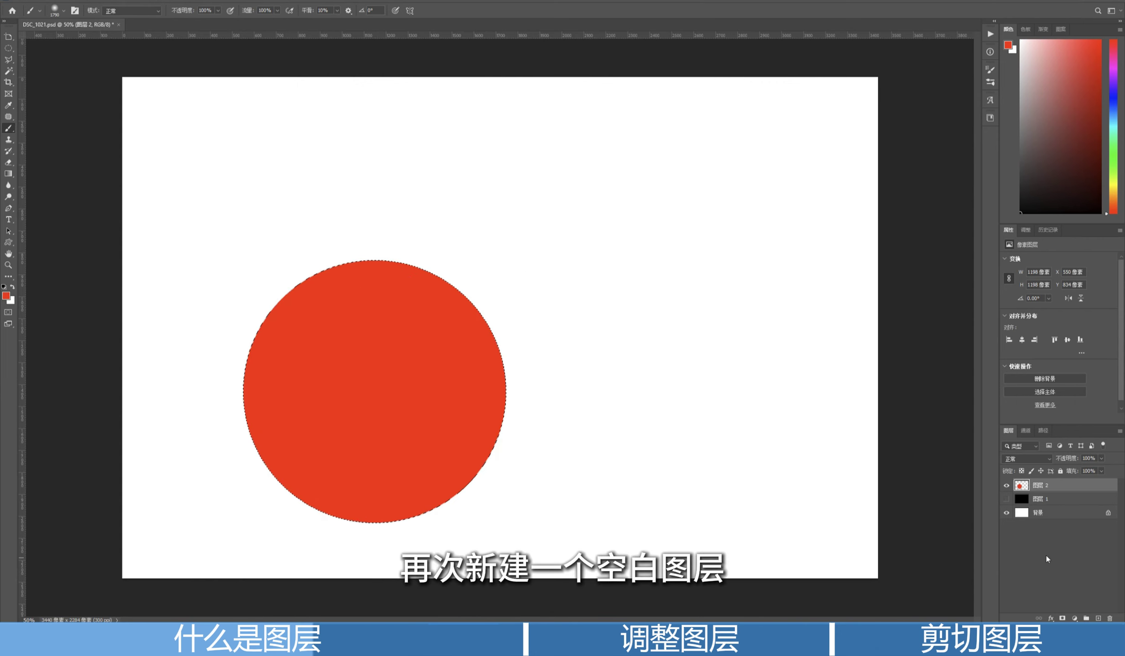
On new 图层 3, make a triangular Polygonal Lasso selection right of the circle
click(1098, 618)
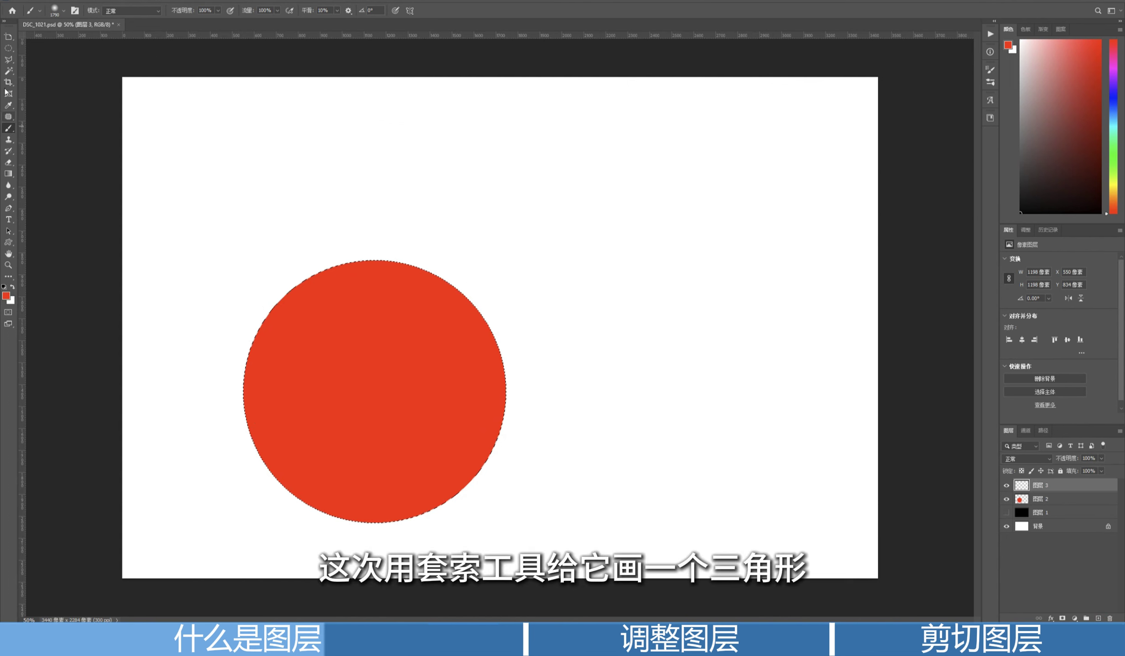
click(9, 60)
click(554, 510)
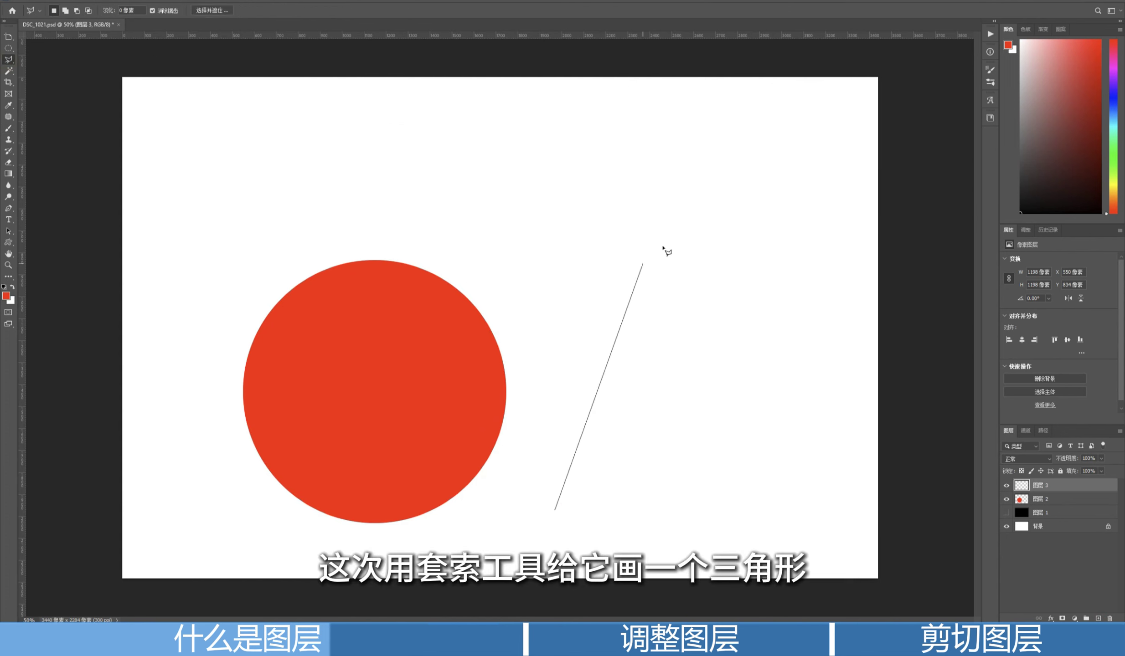
click(708, 257)
click(874, 523)
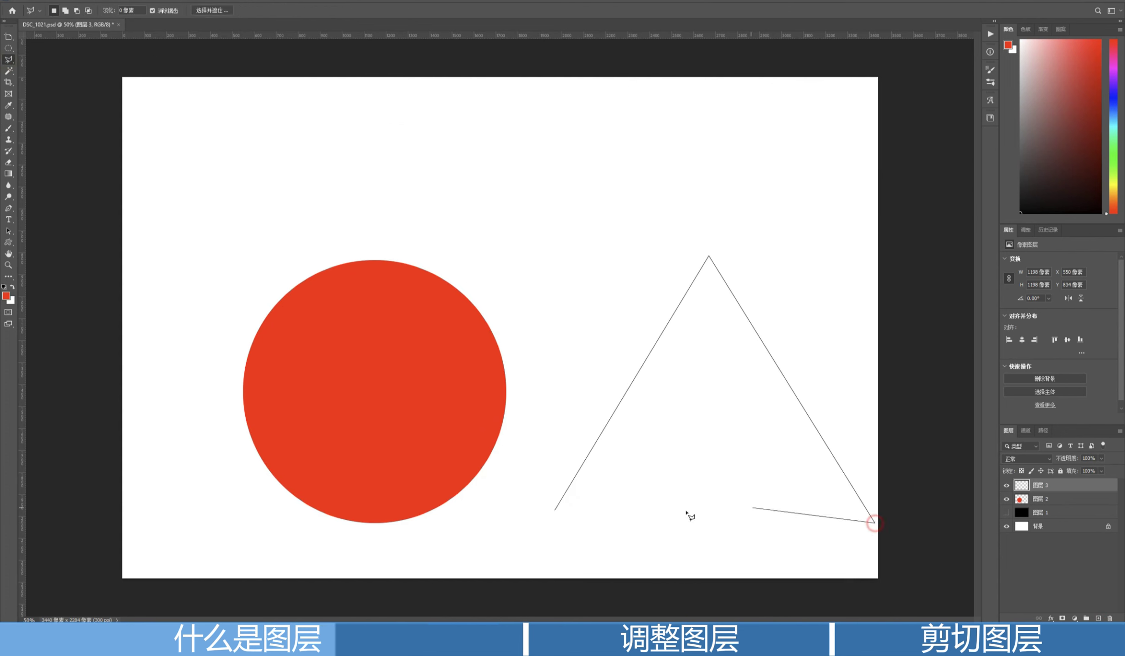
click(555, 512)
Brush the triangle selection solid blue, then deselect
click(6, 295)
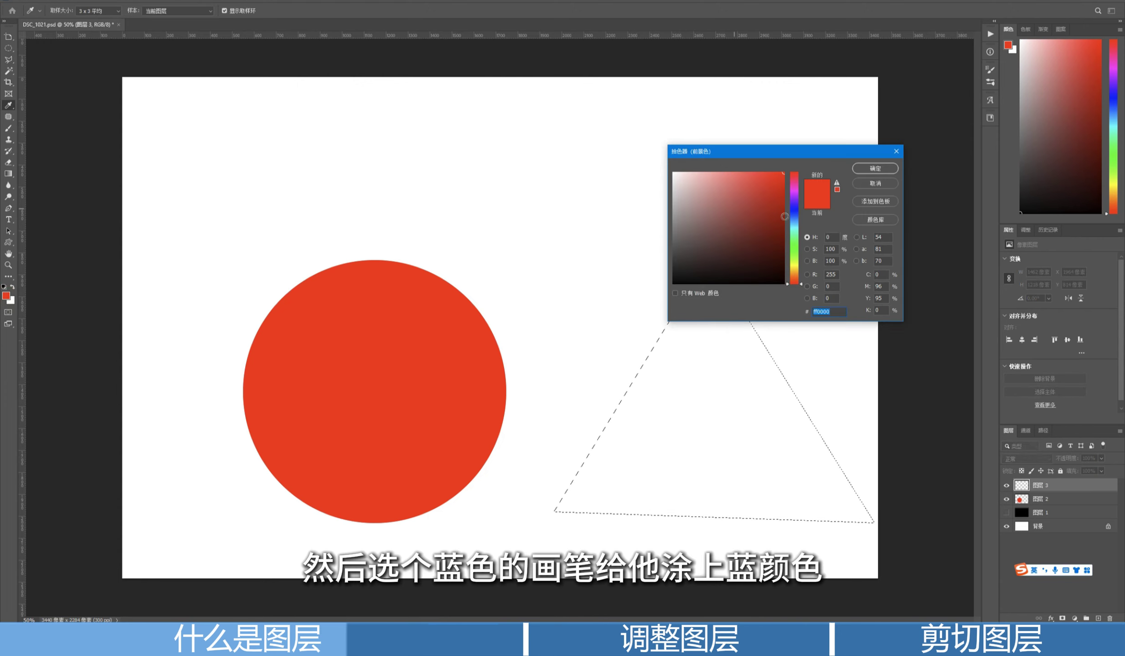
click(875, 168)
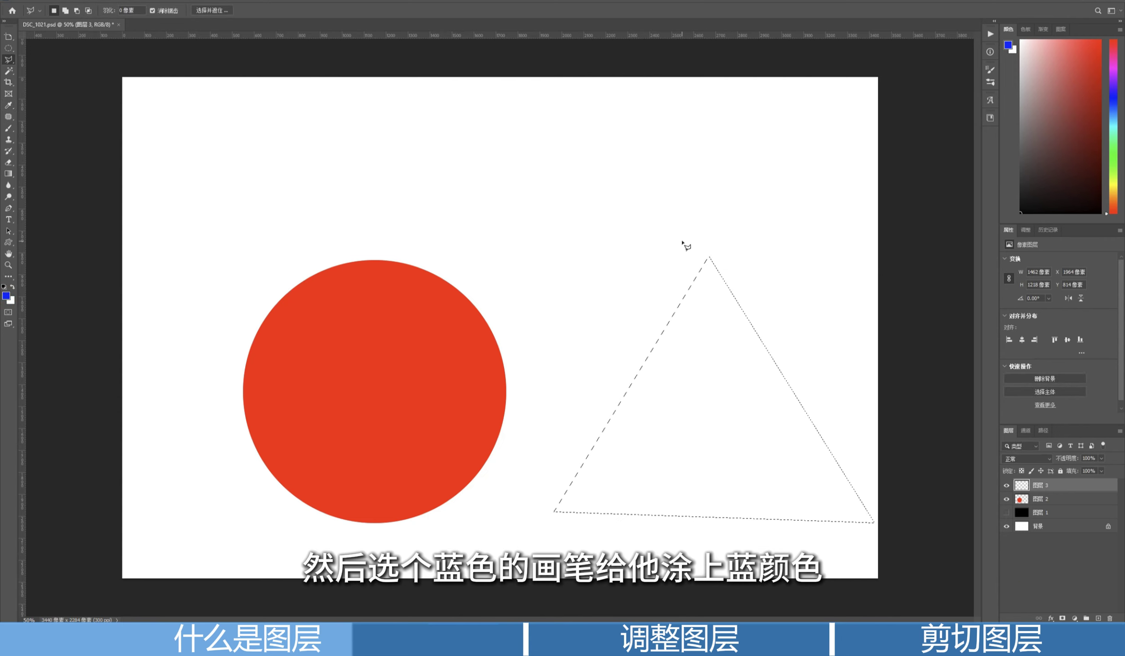
key(b)
mouse_move(713, 269)
mouse_down()
mouse_move(783, 477)
mouse_move(729, 365)
mouse_up()
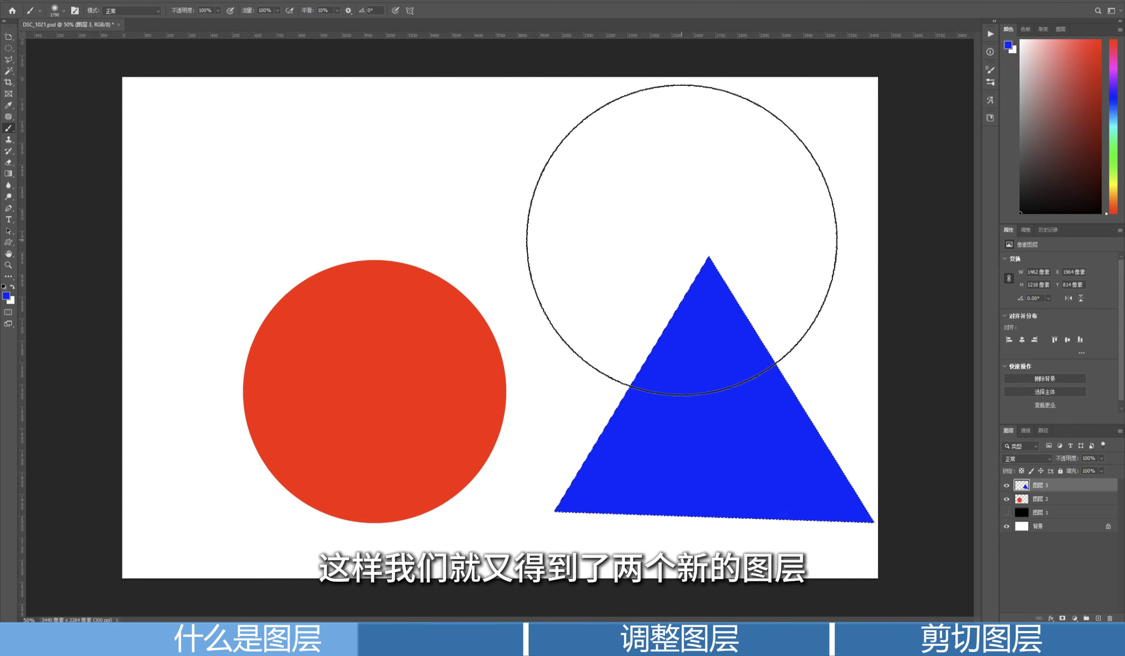
key(ctrl+d)
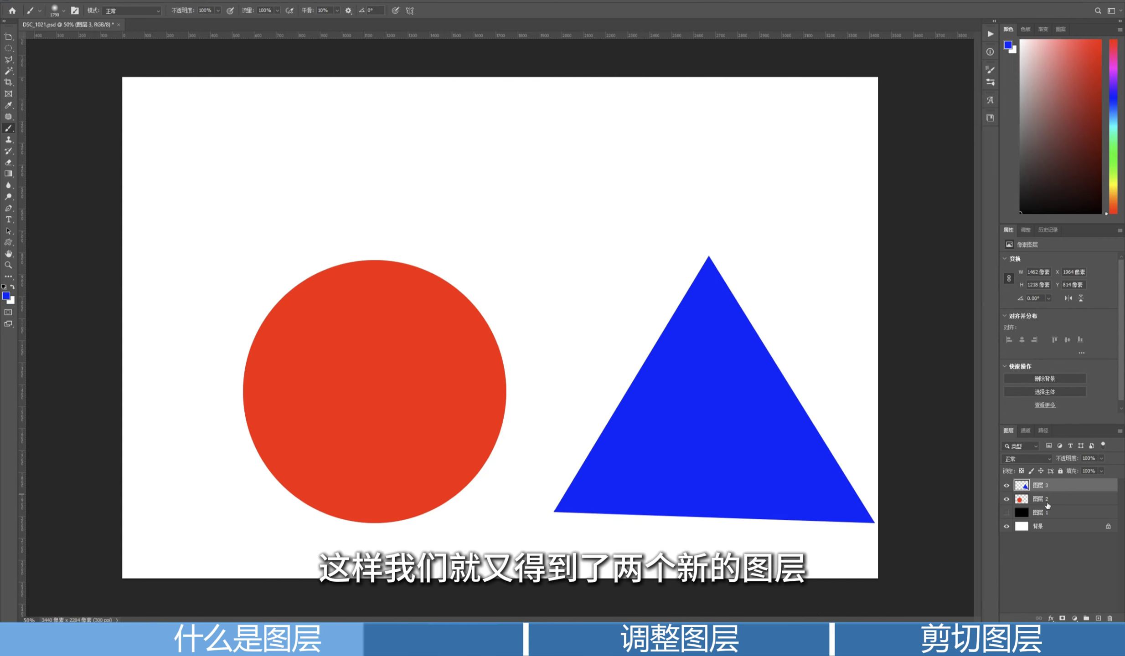
Move the blue triangle over the red circle and place 图层 3 below 图层 2
key(m)
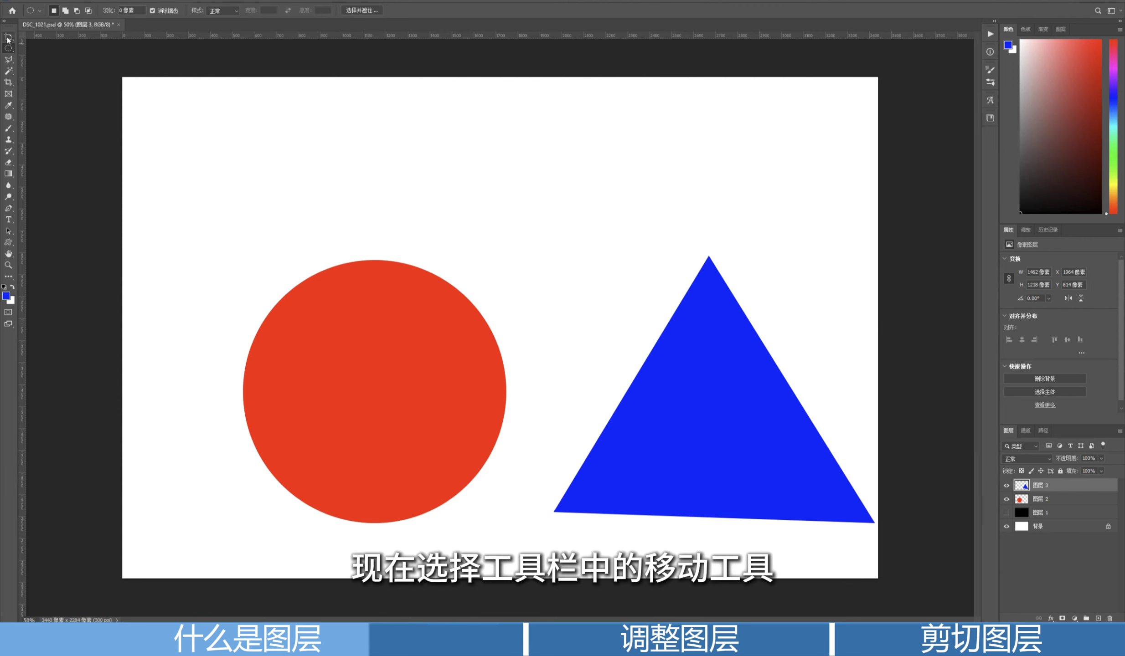
click(8, 38)
click(42, 37)
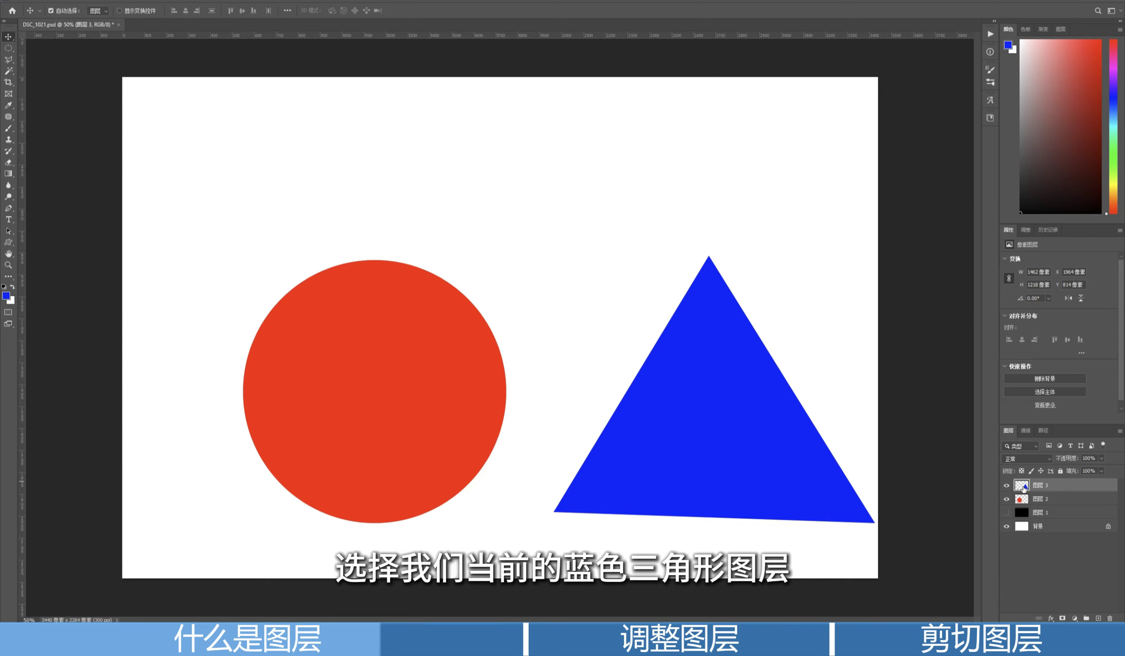
drag(739, 432, 409, 393)
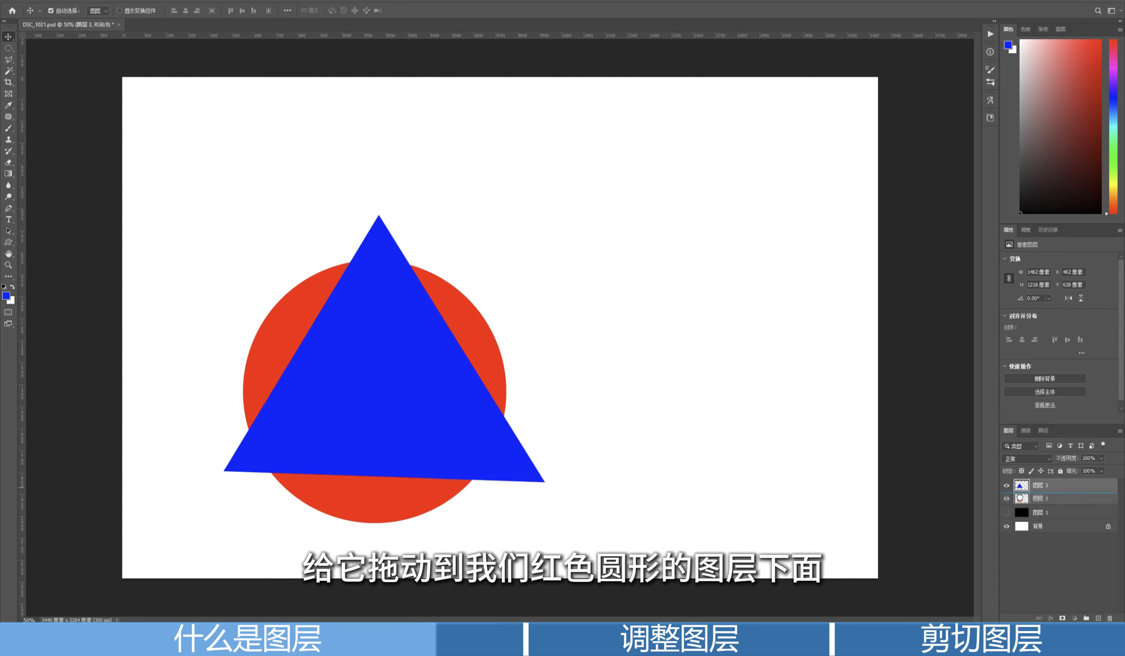
drag(1022, 487, 1020, 502)
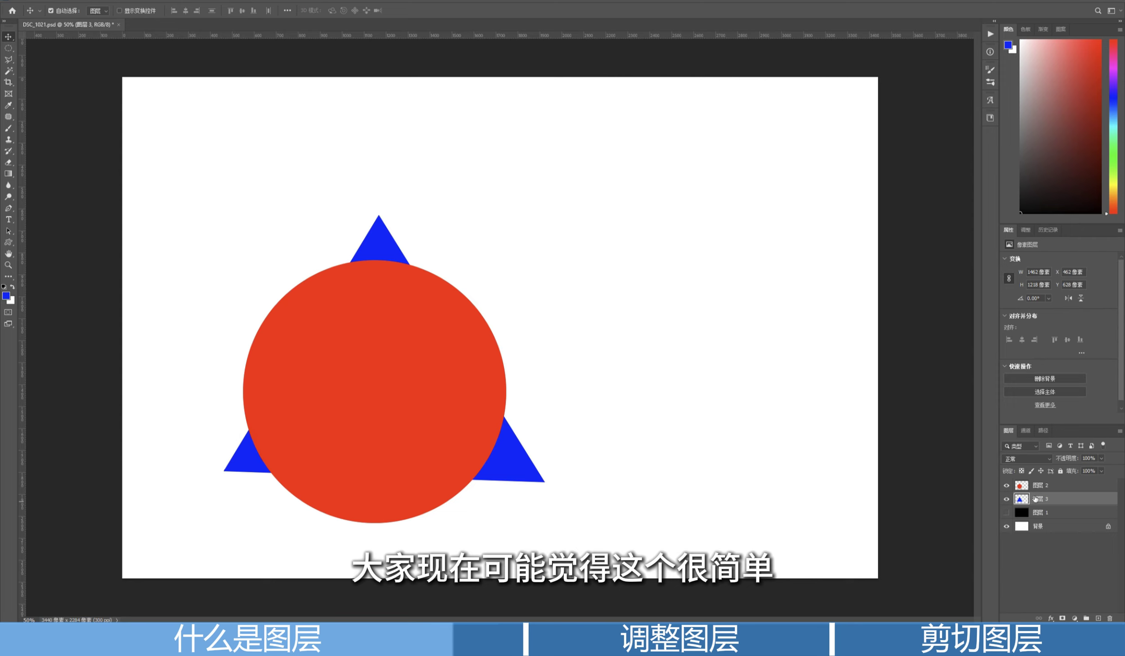
click(1026, 485)
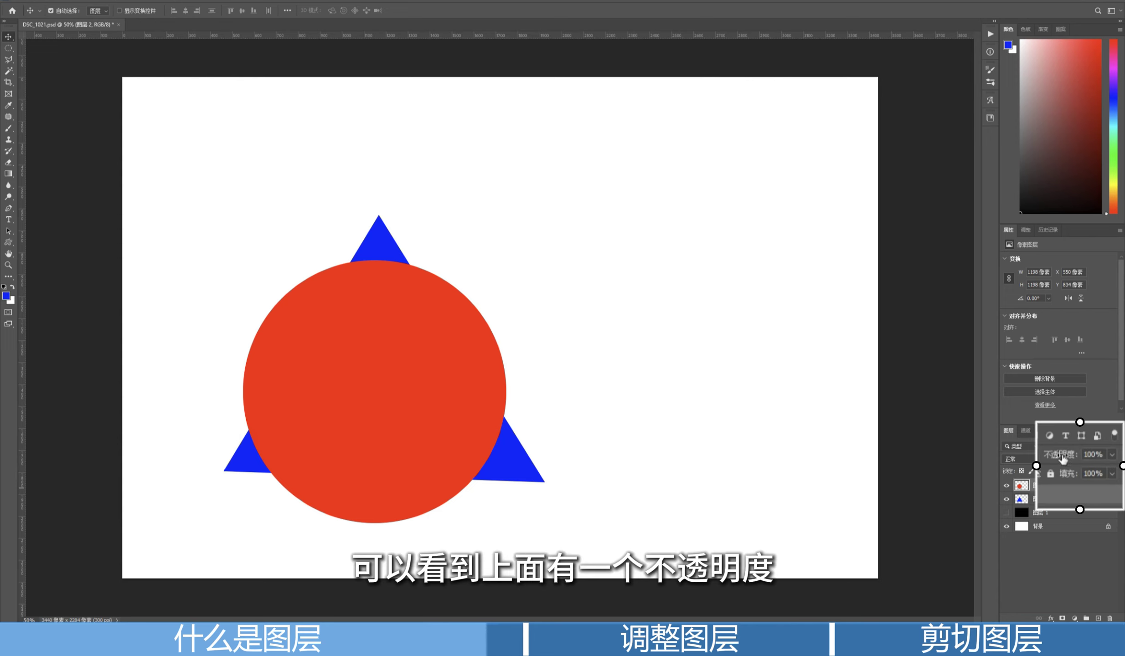
drag(1066, 459, 1055, 460)
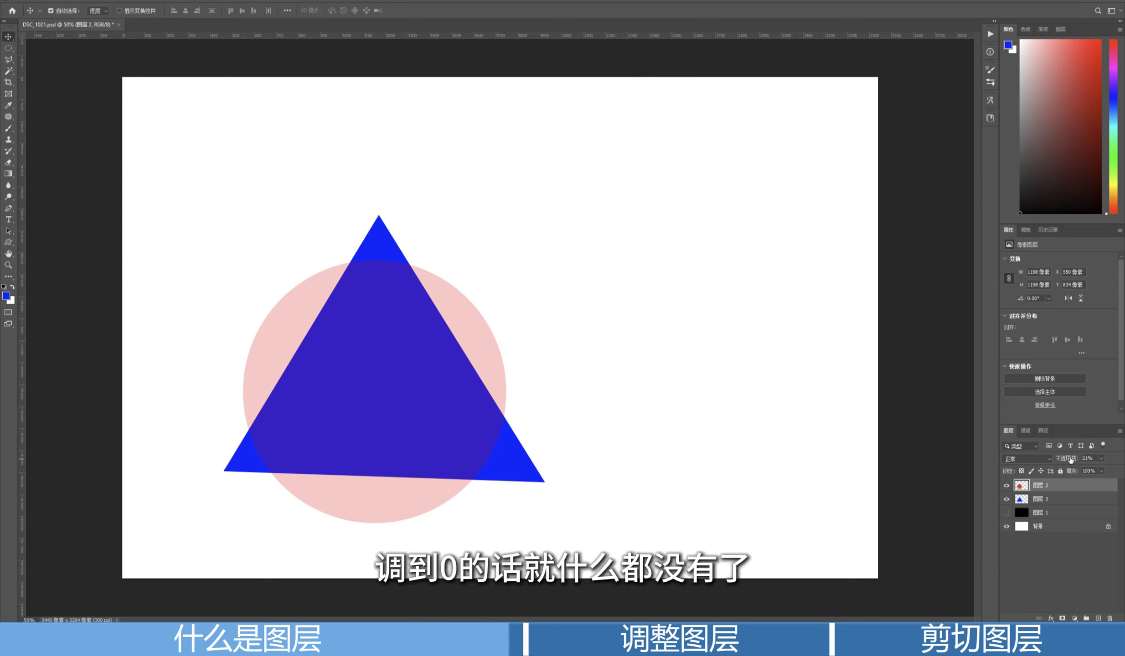
drag(1070, 461, 1055, 461)
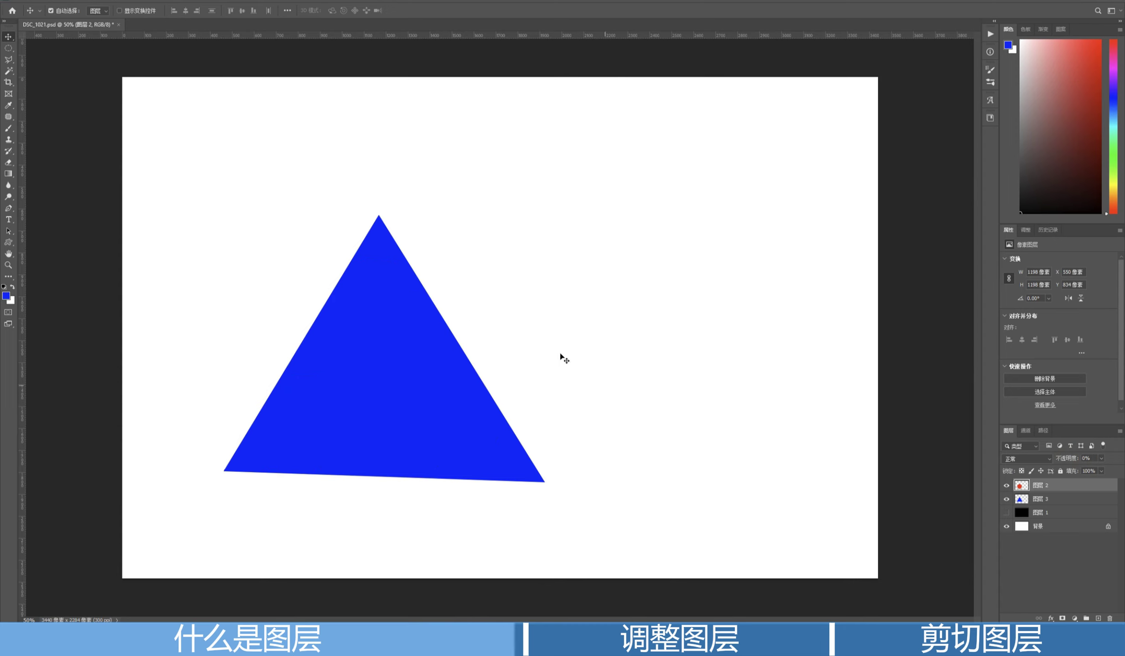
double_click(1087, 458)
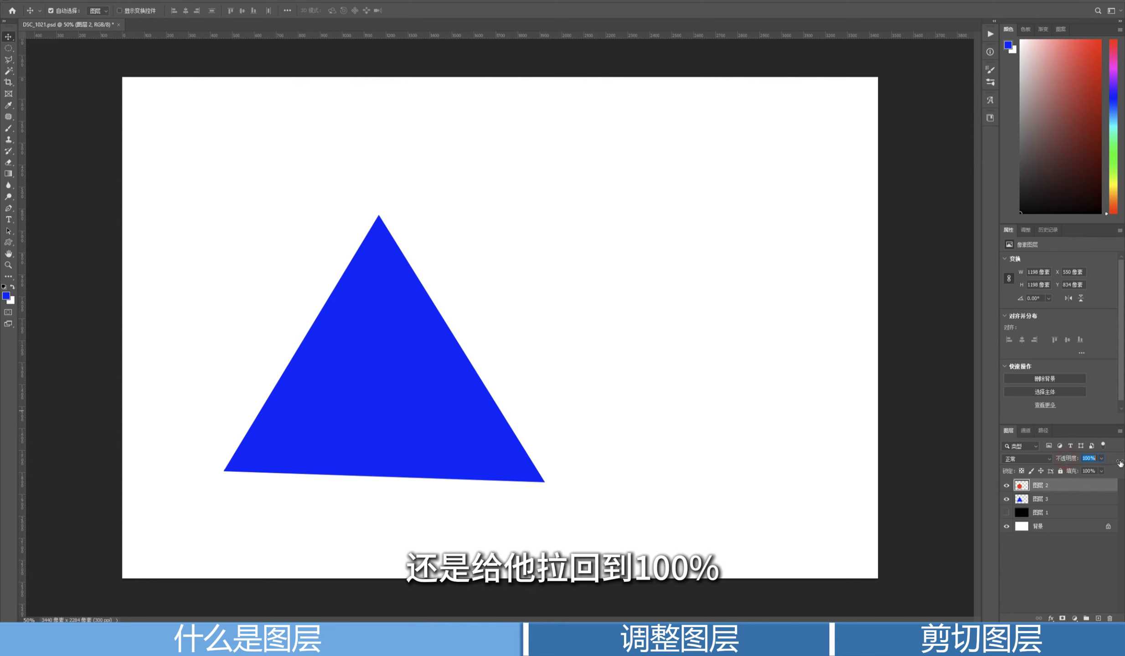
text(100)
key(Return)
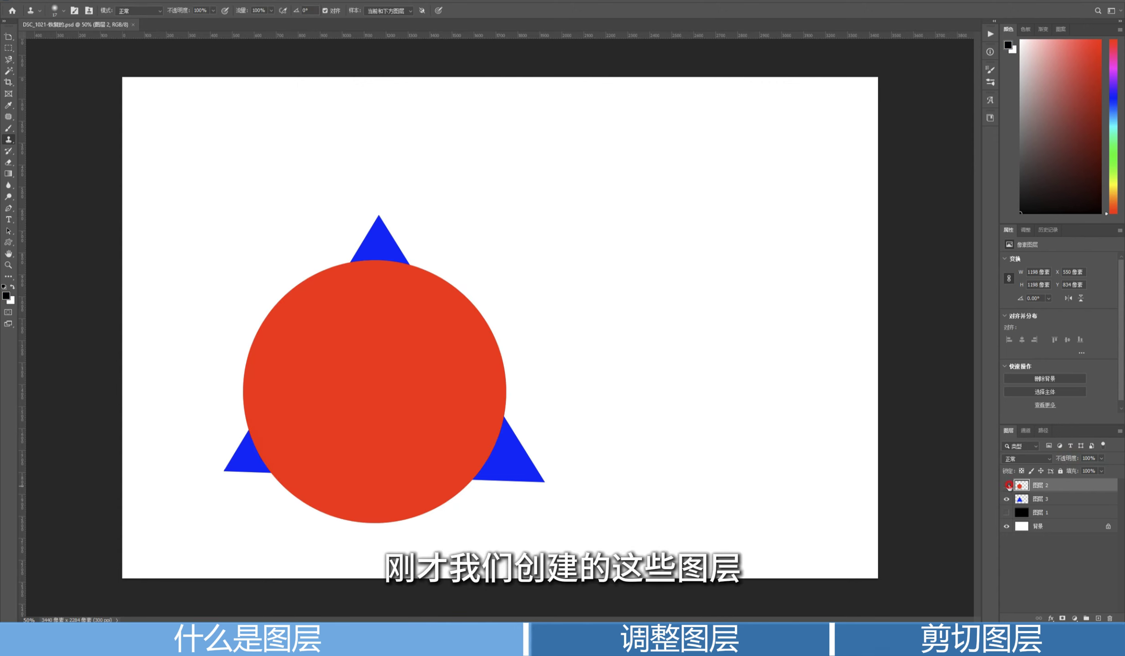
Toggle the shape and black layers' visibility, then show the adjustment layer types list
click(1006, 486)
click(1006, 512)
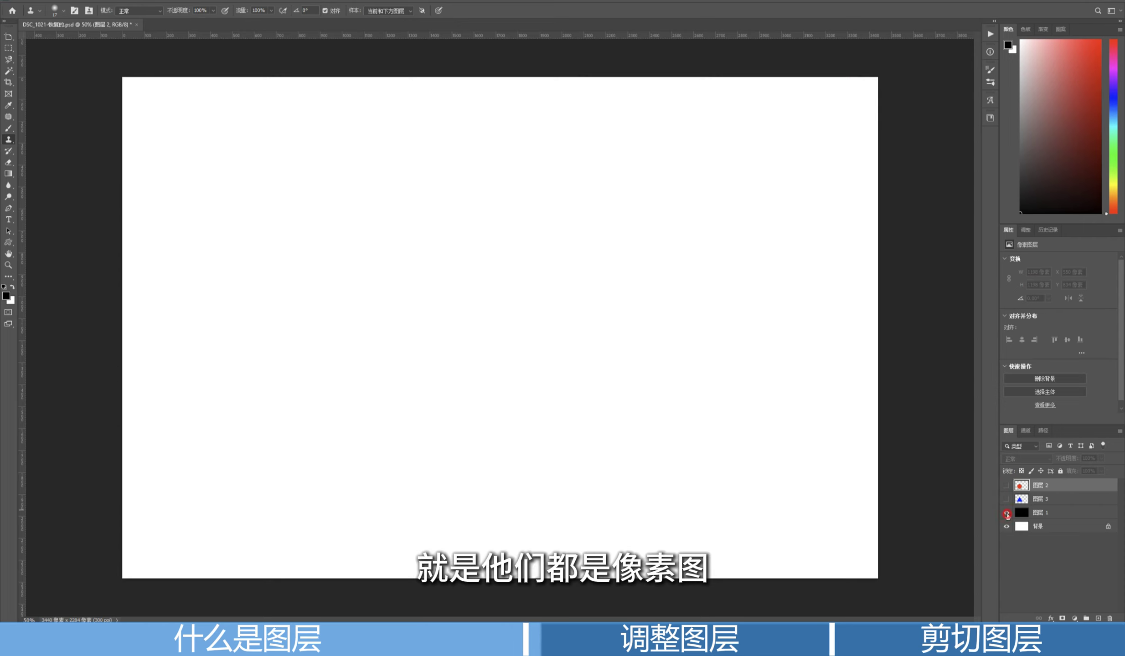
click(1007, 499)
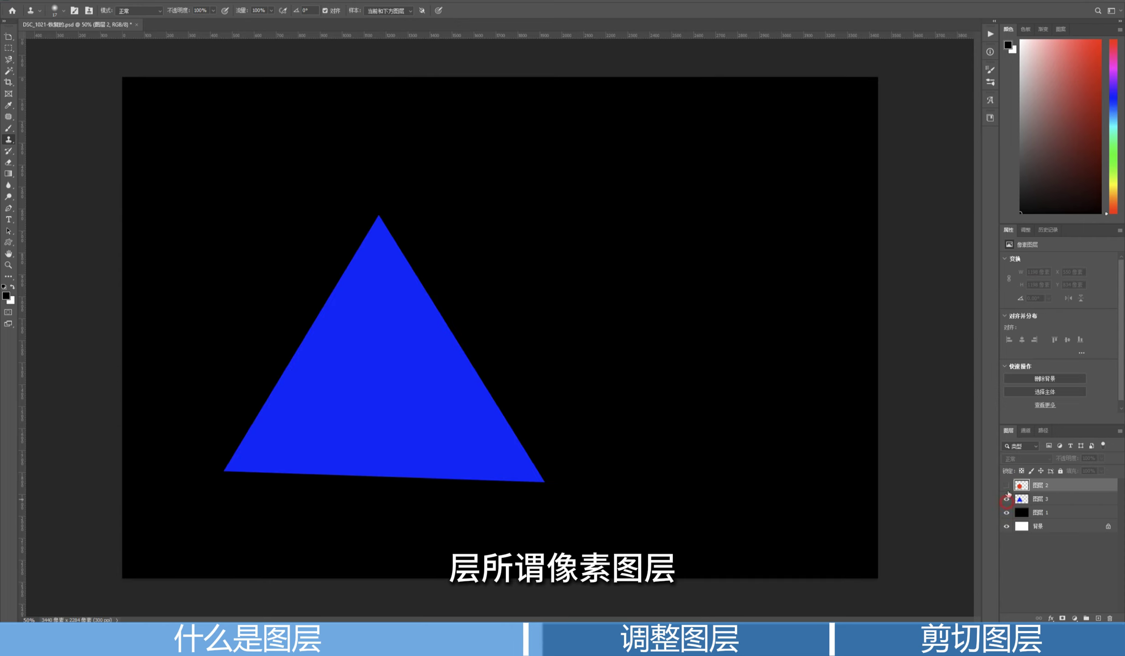
click(1006, 513)
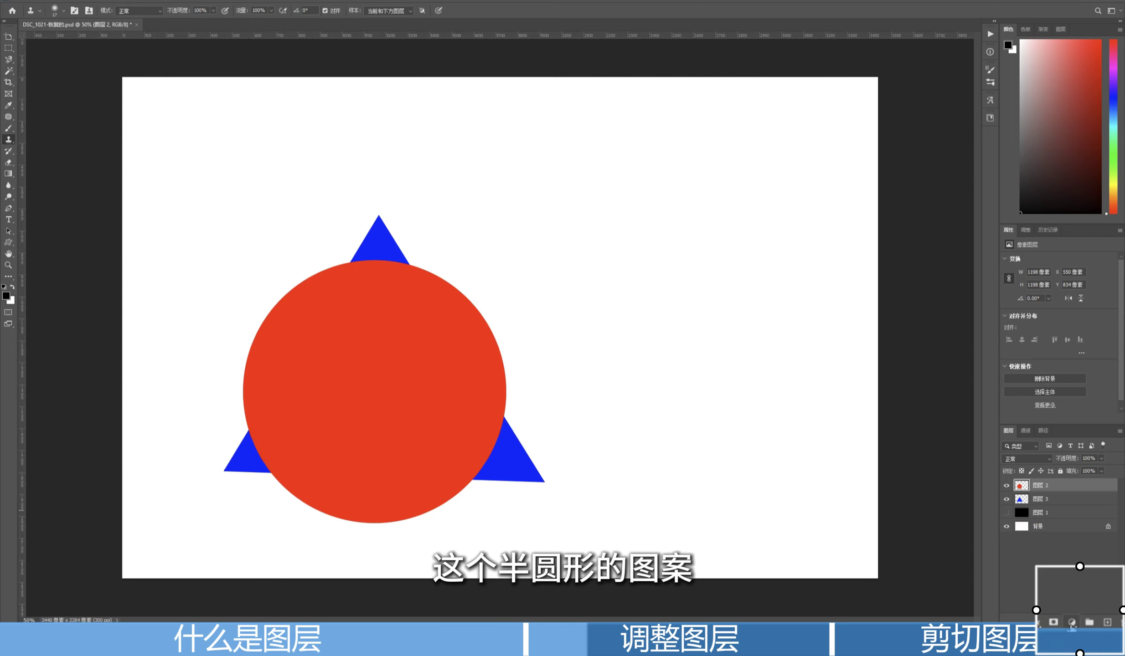
click(1072, 624)
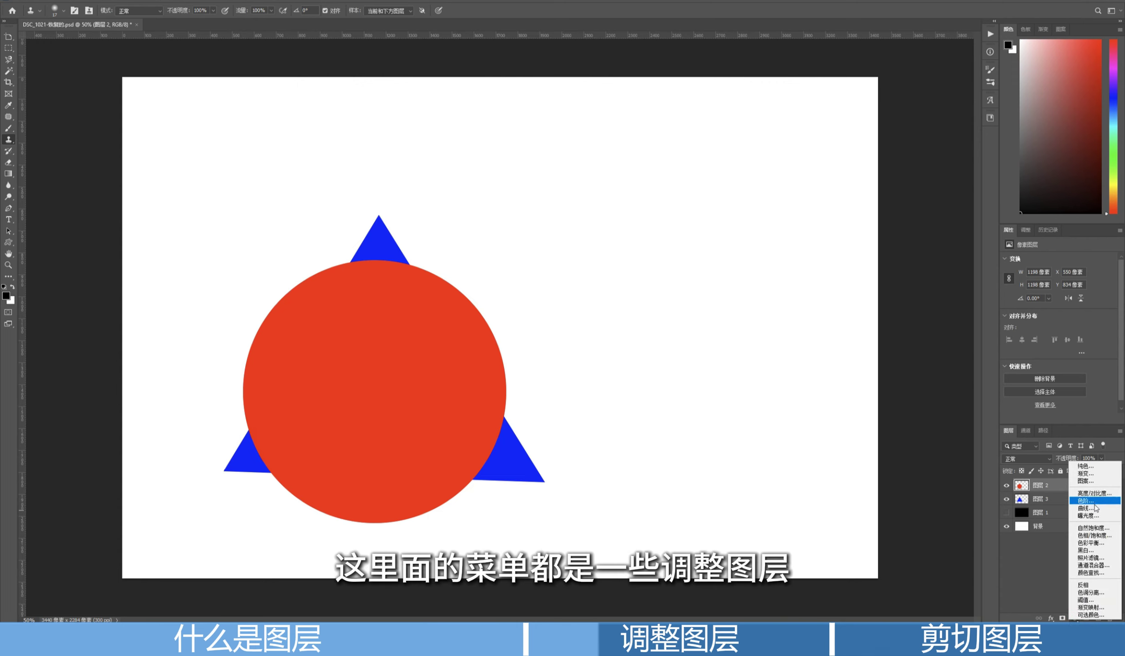
Add a Hue/Saturation adjustment layer with Hue +141 and Saturation -32
click(1091, 532)
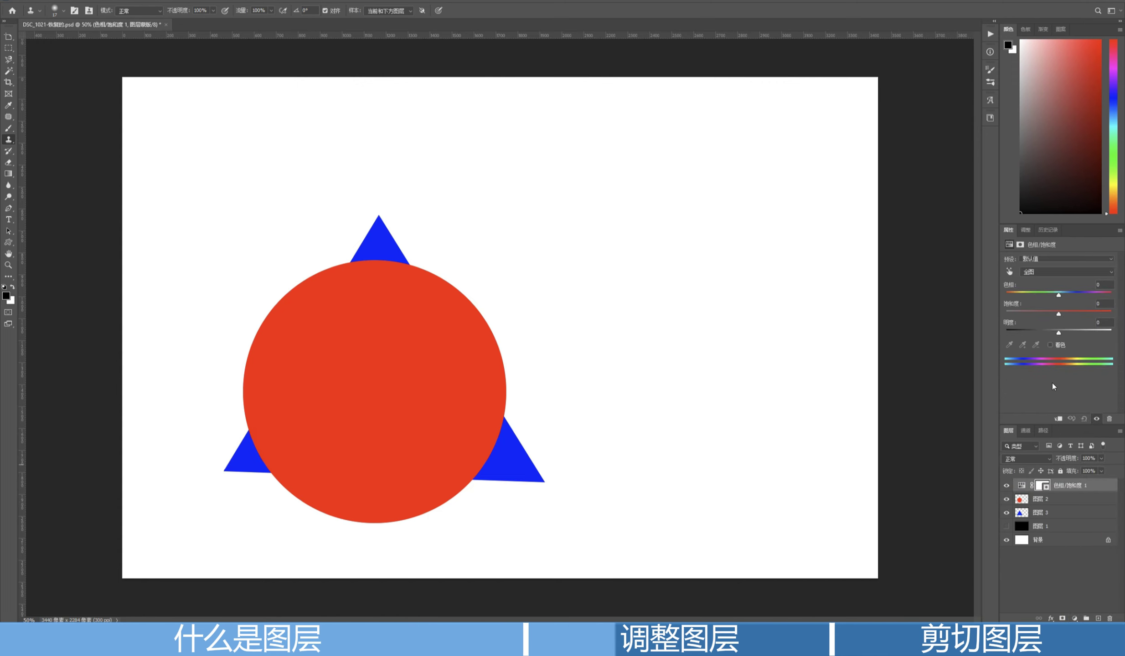
mouse_move(1058, 297)
mouse_down()
mouse_move(1004, 299)
mouse_move(1104, 300)
mouse_up()
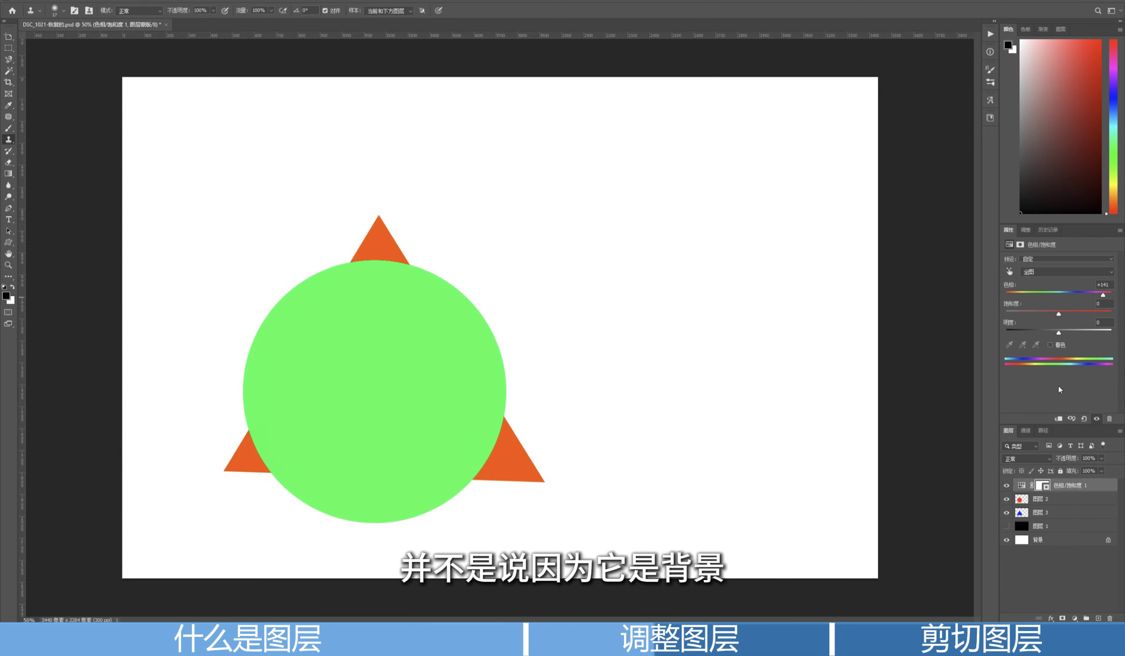
mouse_move(1058, 314)
mouse_down()
mouse_move(1006, 314)
mouse_move(1111, 314)
mouse_move(991, 323)
mouse_move(1041, 324)
mouse_up()
click(1021, 485)
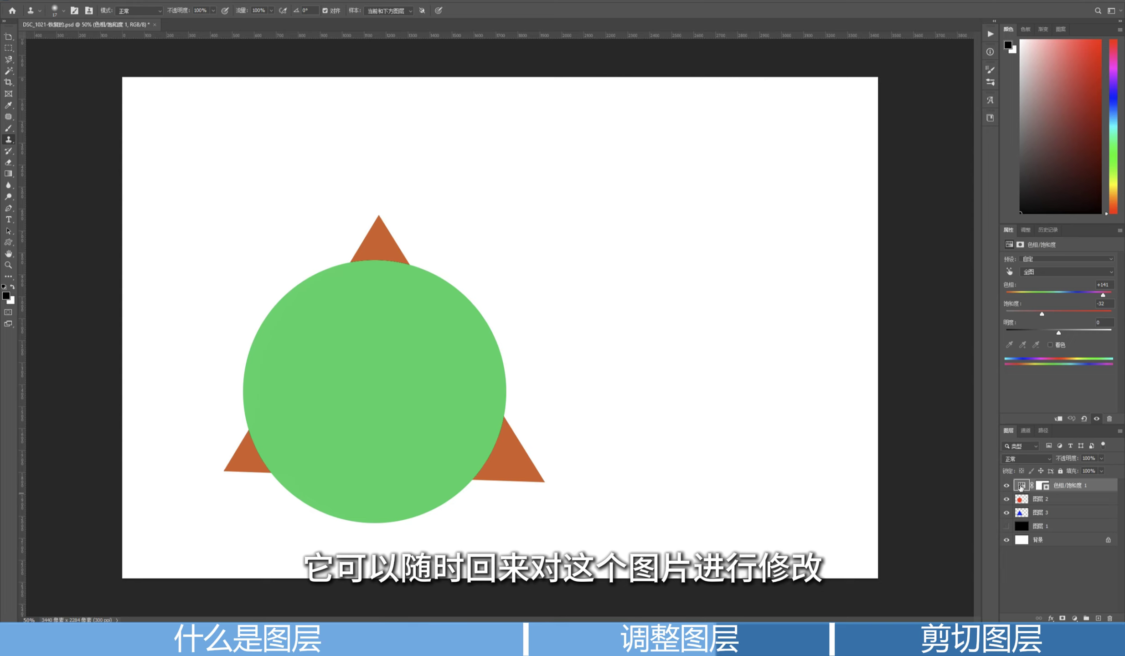
Add Hue/Saturation, Brightness/Contrast, Levels and Exposure layers, then re-adjust Hue on 色相/饱和度 1
click(1075, 620)
click(1090, 532)
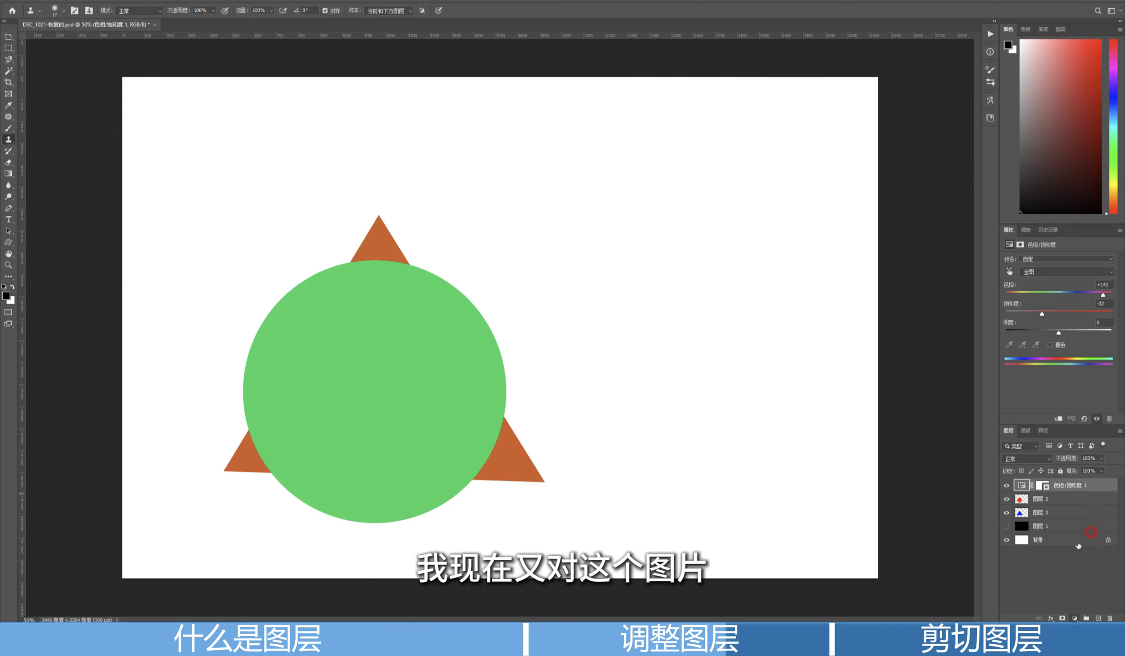
click(1075, 619)
click(1090, 497)
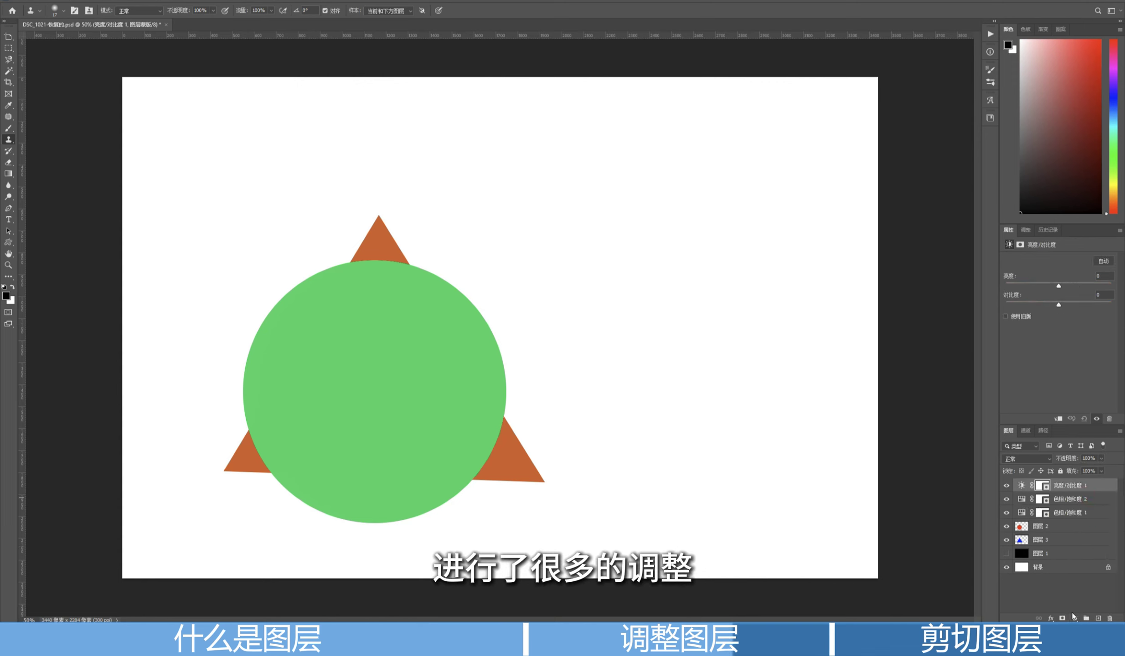
click(1075, 618)
click(1087, 501)
click(1075, 618)
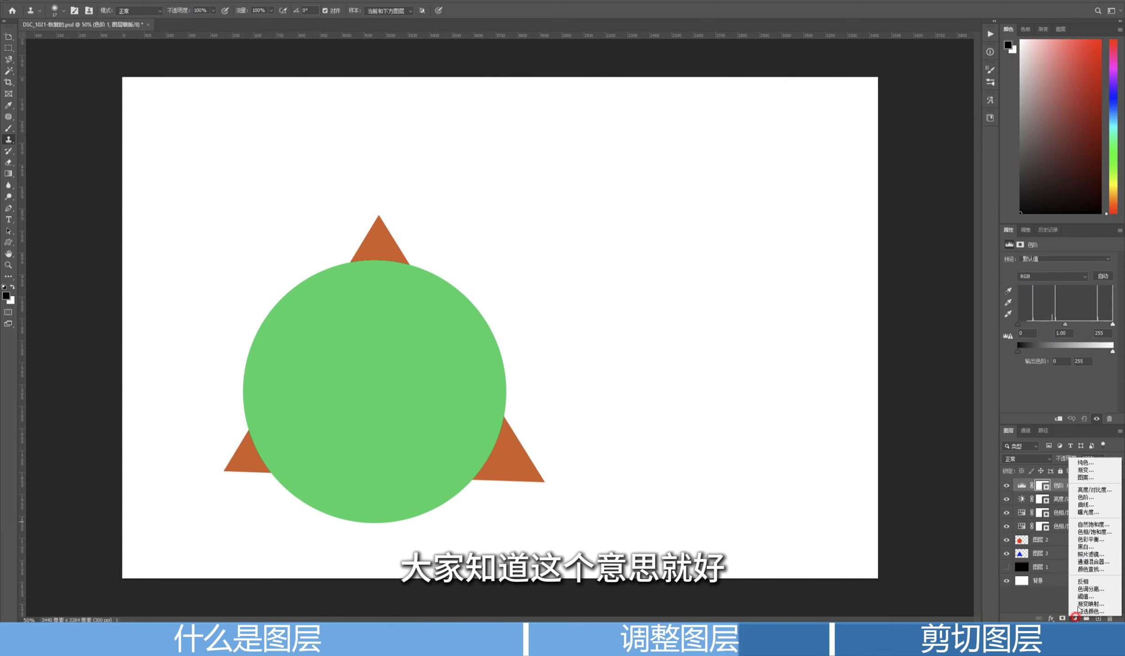
click(1094, 509)
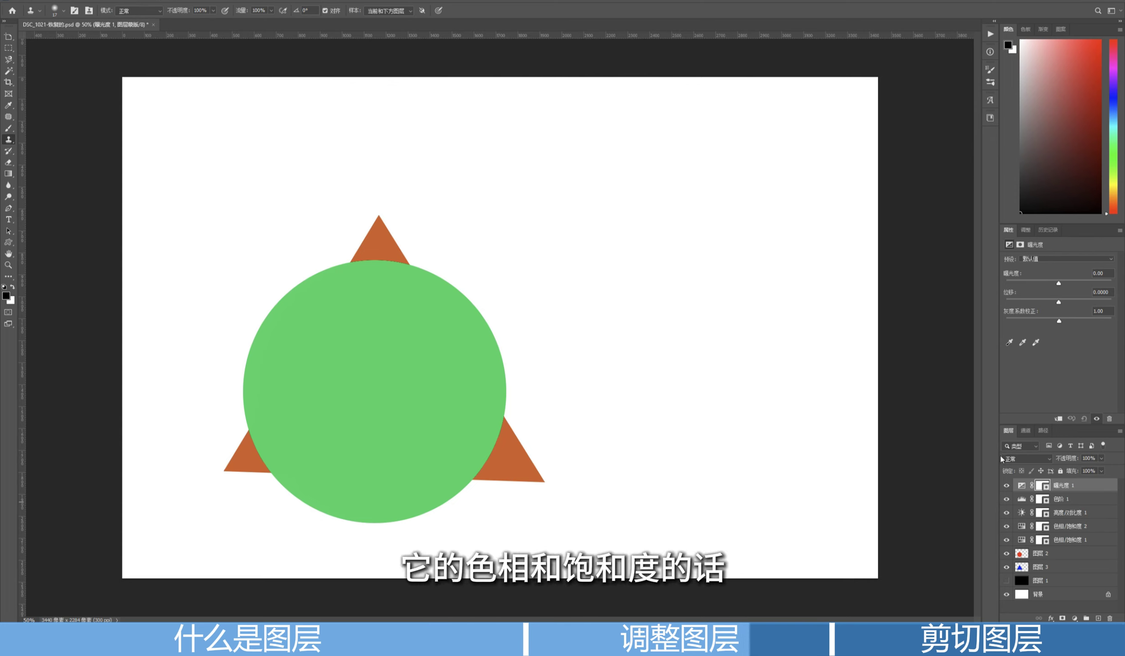
click(1022, 541)
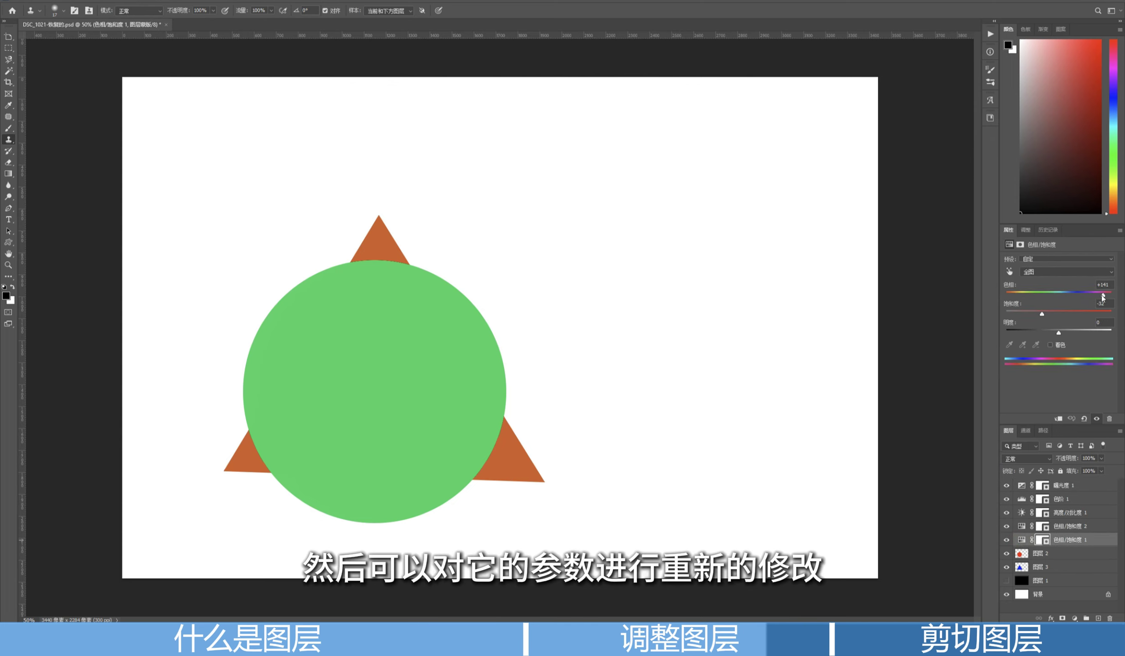
mouse_move(1102, 296)
mouse_down()
mouse_move(1012, 299)
mouse_move(1090, 301)
mouse_up()
Toggle and delete the Hue/Saturation 1 layer, restore it with undo, and select its settings
click(1007, 541)
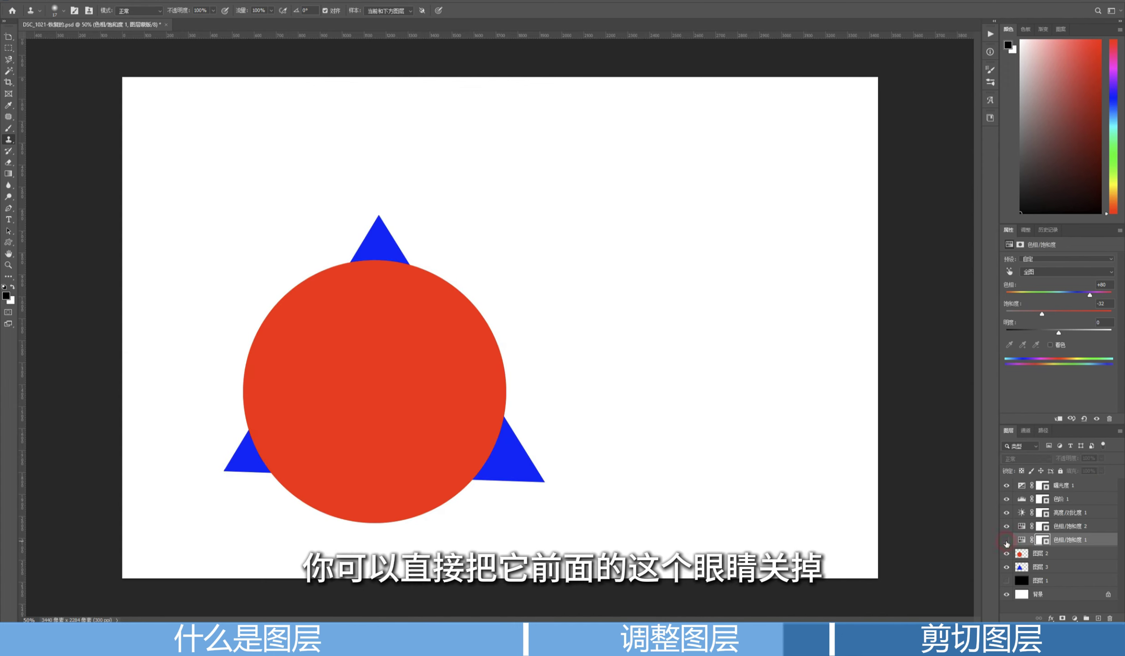
click(1006, 540)
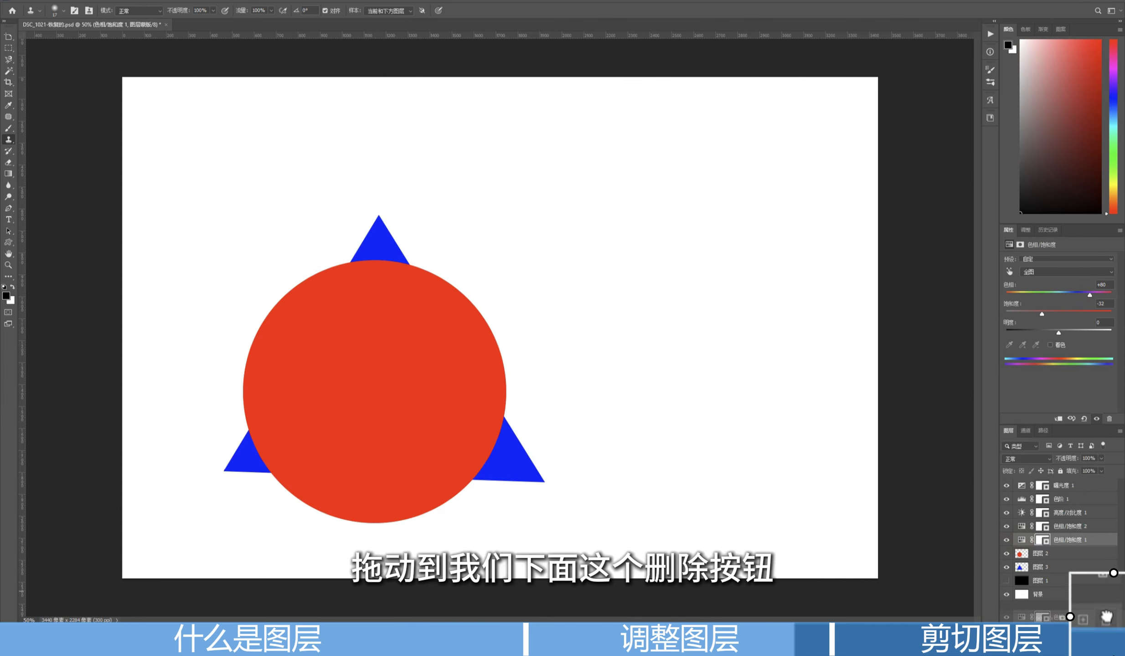
drag(1107, 603, 1109, 618)
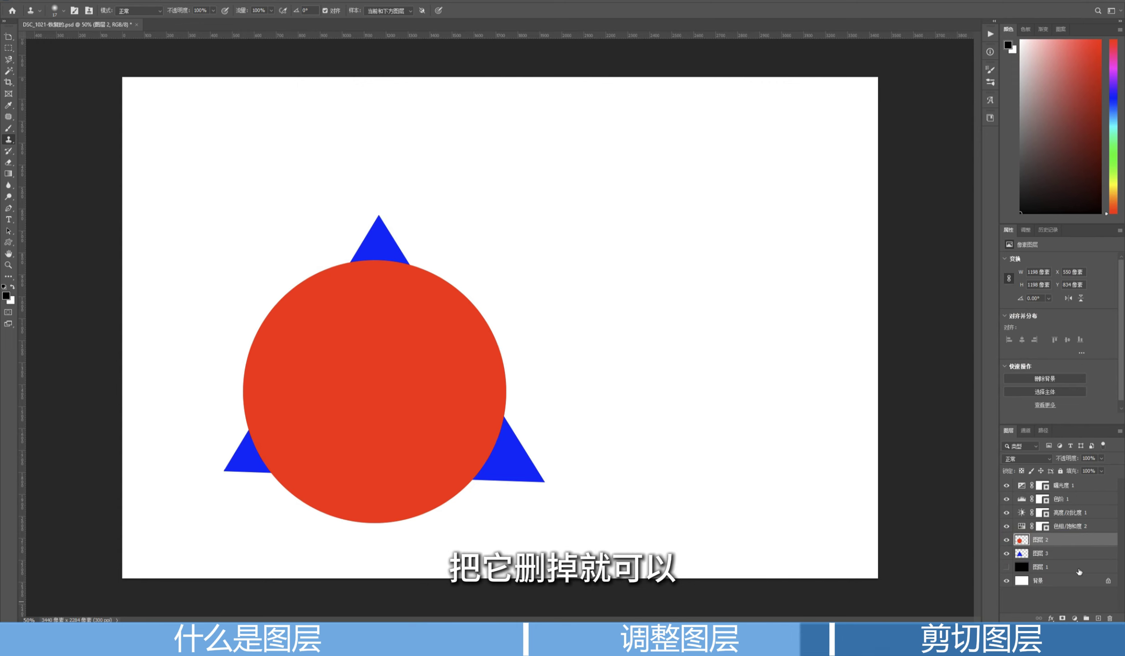
key(ctrl+z)
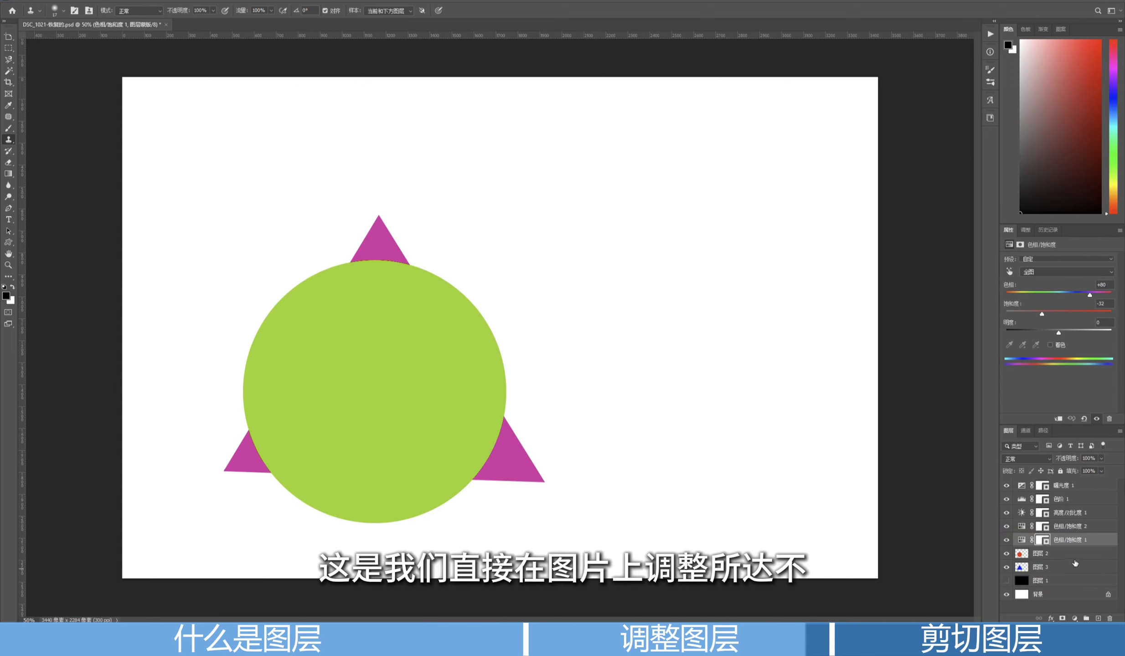
click(1021, 540)
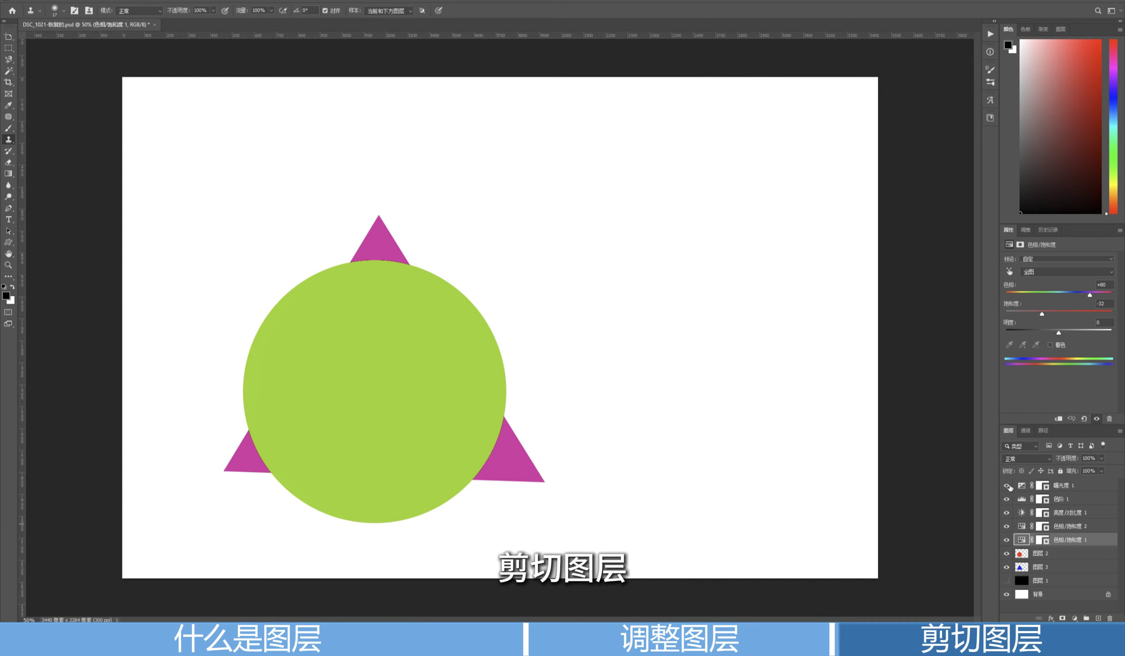
Hide every adjustment layer and clip the red circle (Layer 2) to the blue triangle (Layer 3)
click(1006, 486)
click(1006, 527)
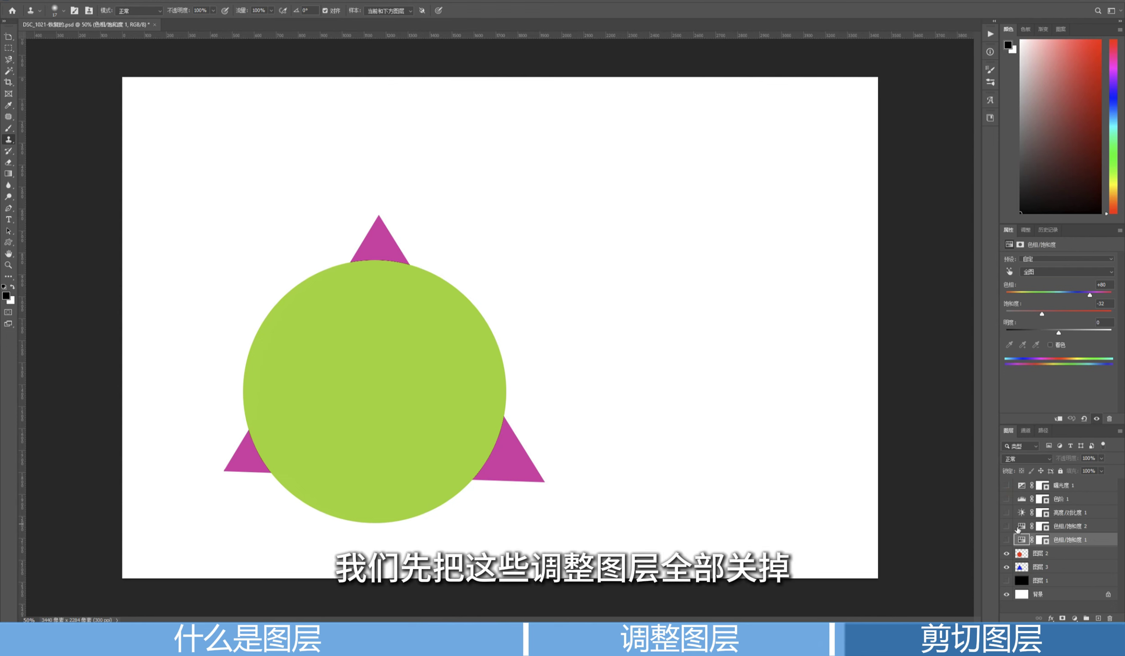
click(1026, 555)
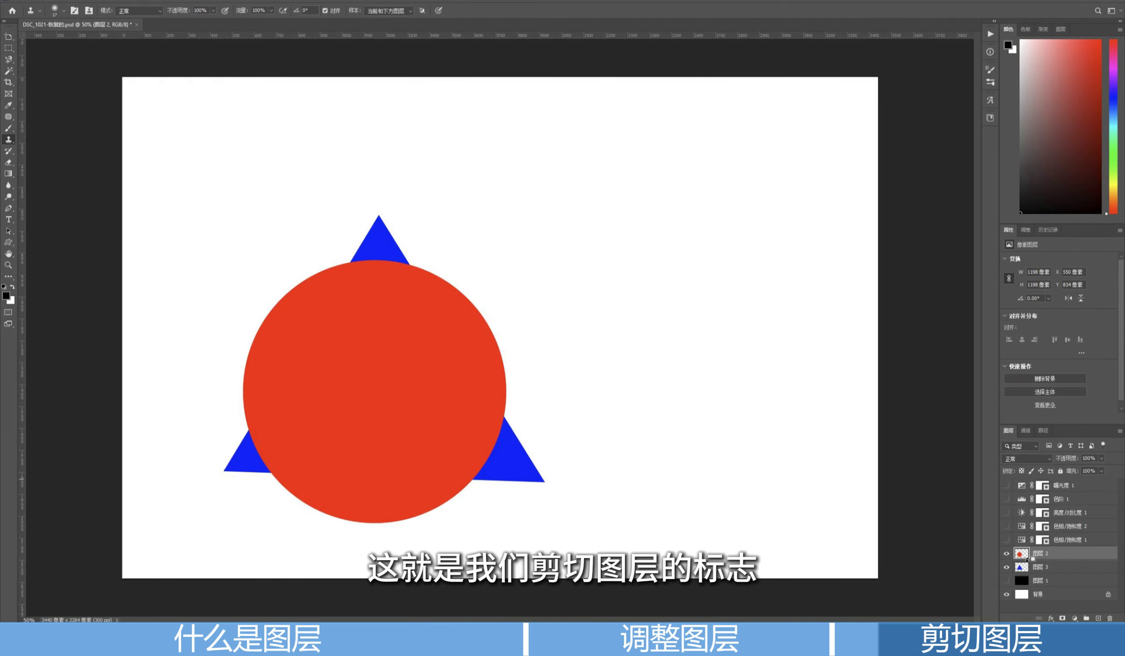
alt+click(1027, 560)
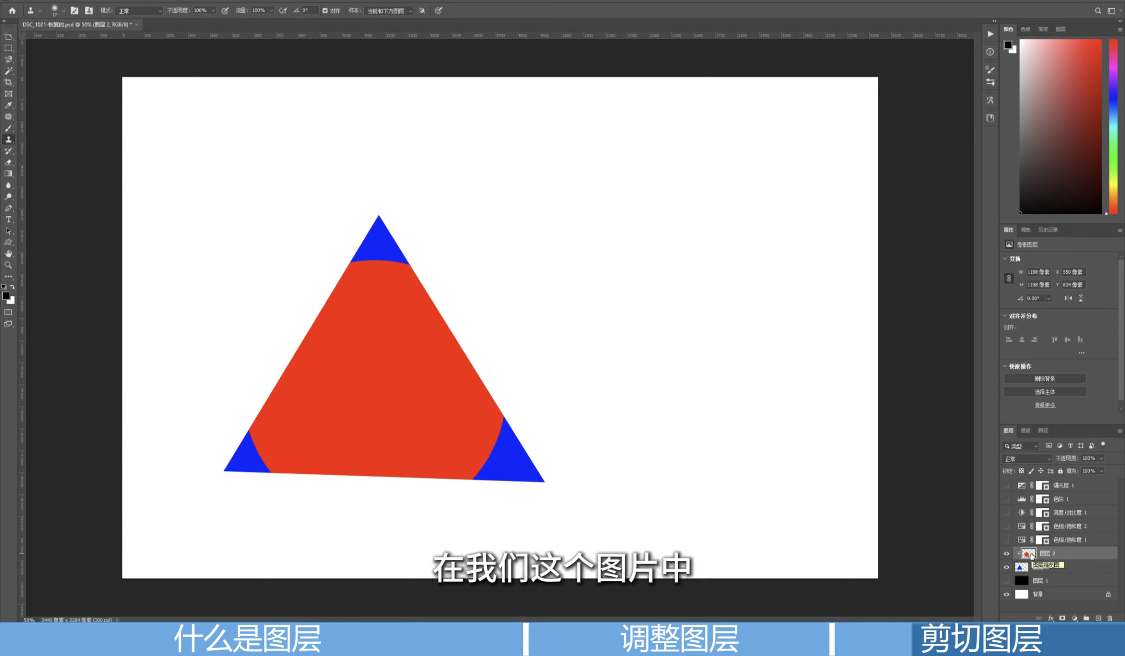
Move the clipped red circle up and right toward the triangle's right side
click(1040, 567)
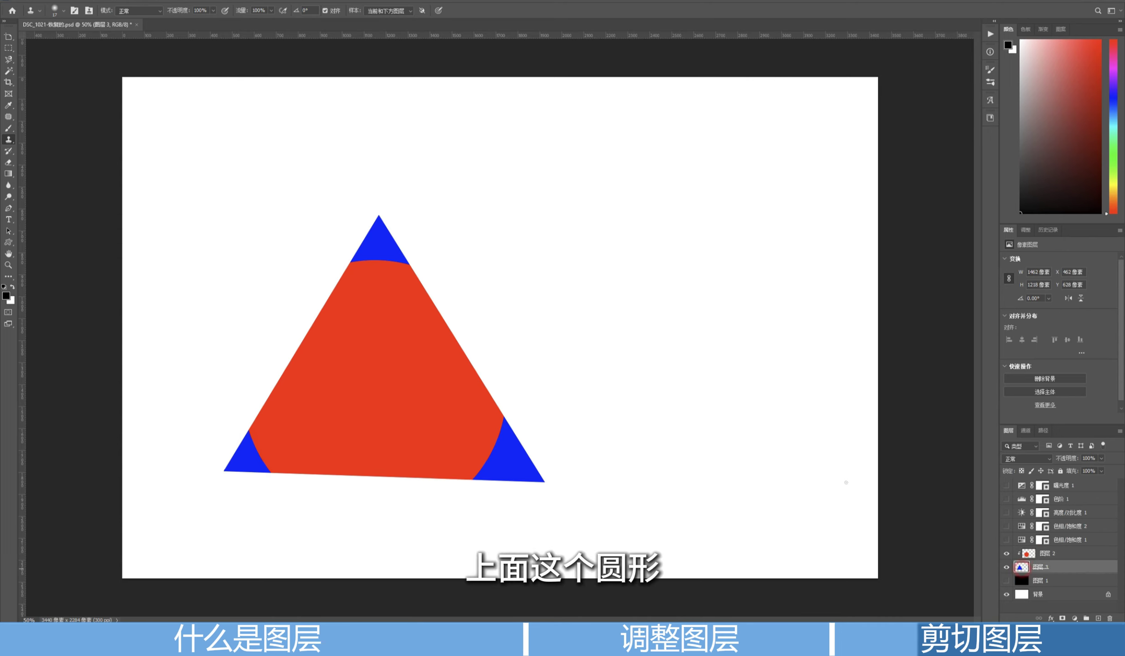
click(8, 37)
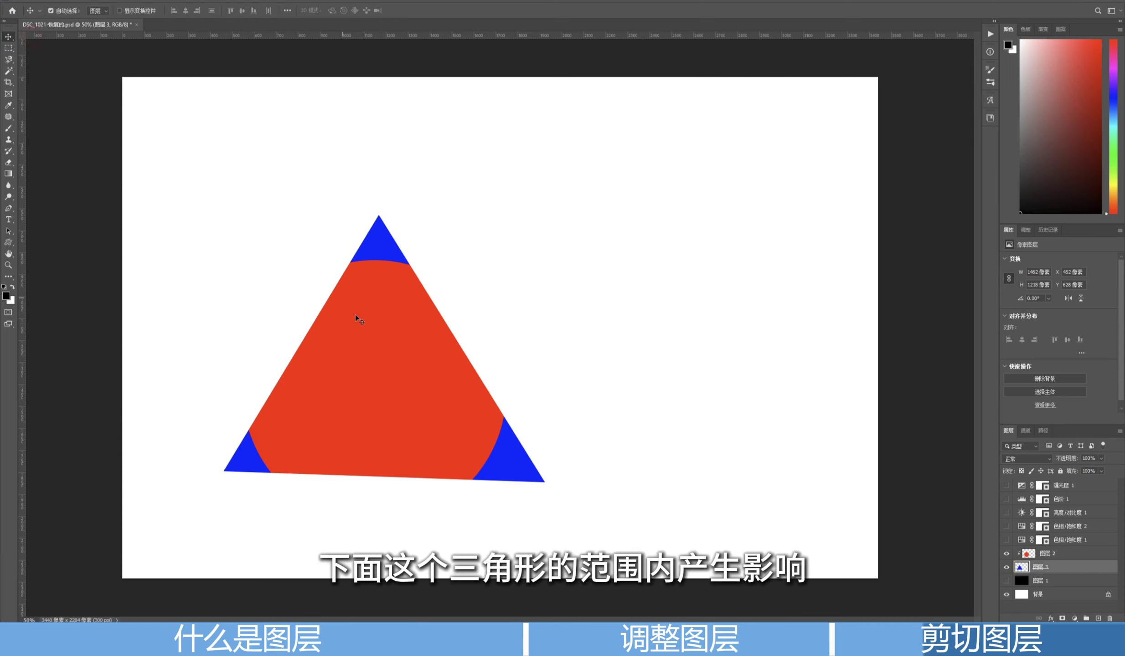
mouse_move(355, 314)
mouse_down()
mouse_move(455, 318)
mouse_move(364, 356)
mouse_up()
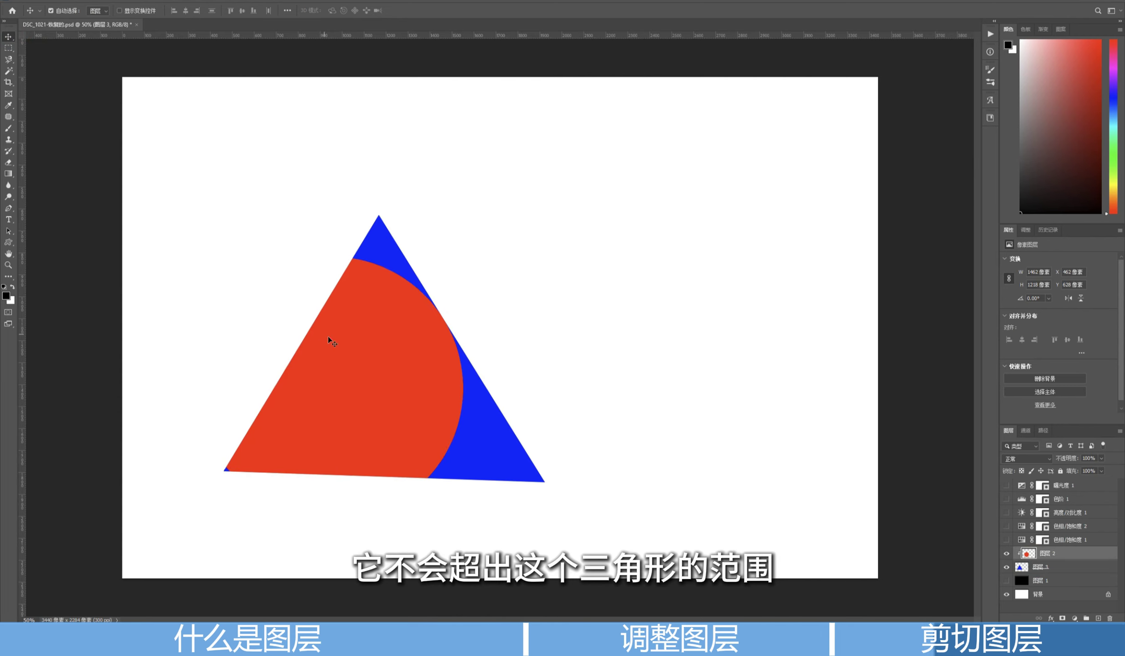
mouse_move(365, 356)
mouse_down()
mouse_move(418, 389)
mouse_move(449, 303)
mouse_move(337, 300)
mouse_move(377, 365)
mouse_move(452, 397)
mouse_move(413, 362)
mouse_move(488, 372)
mouse_up()
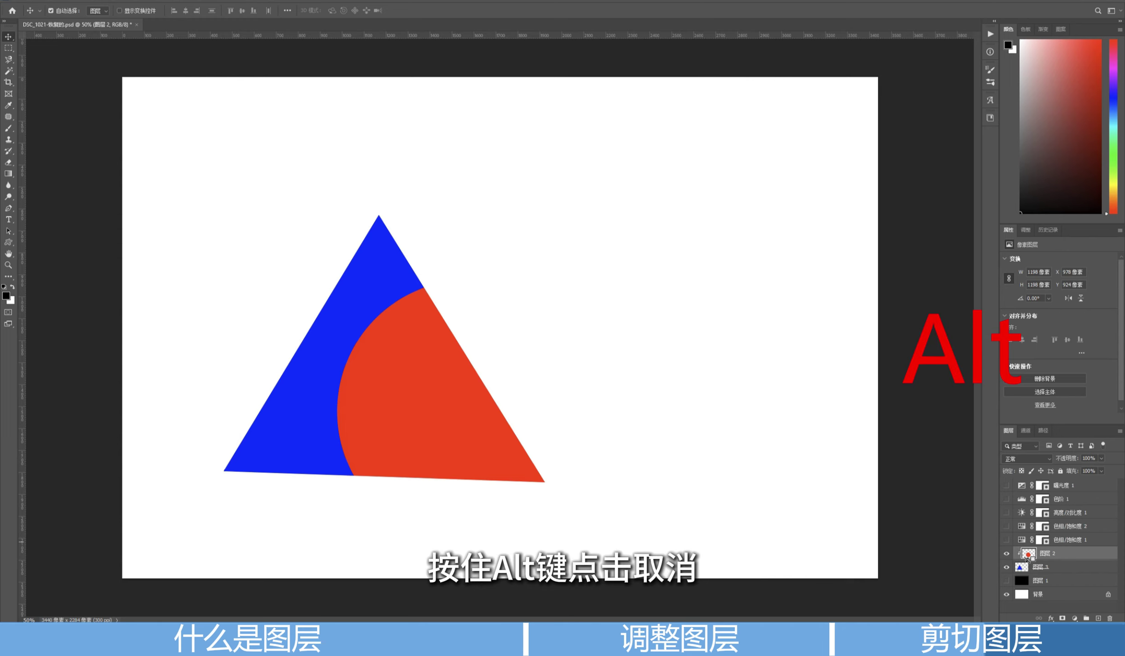
Unclip the circle from the triangle, then show and select Hue/Saturation 1
alt+click(1027, 560)
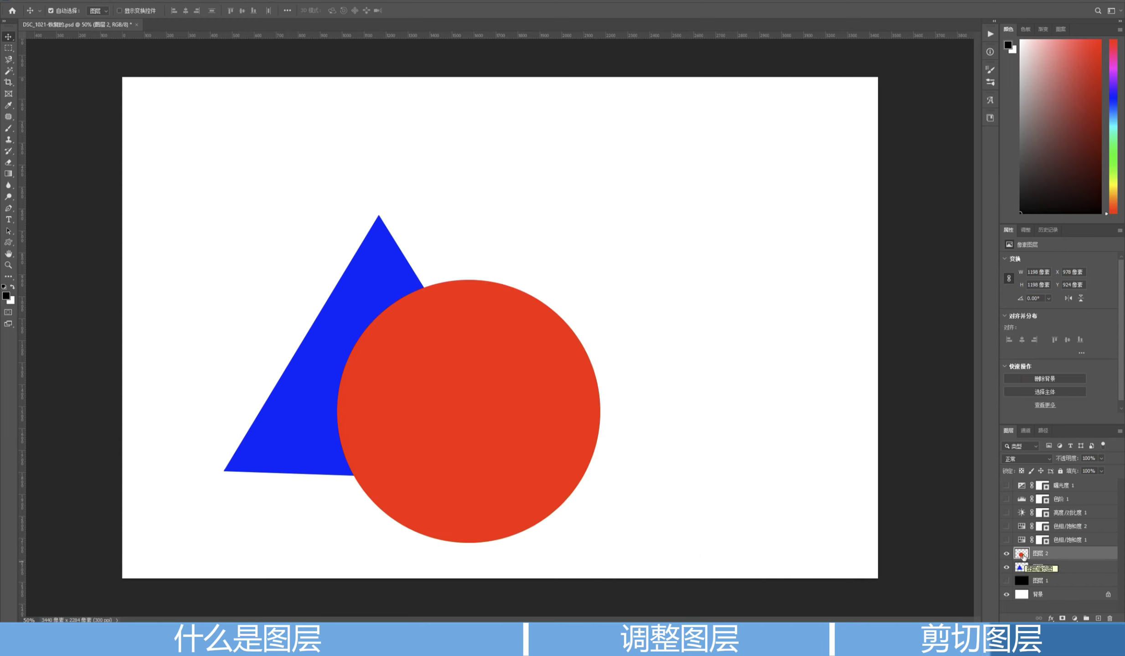
click(1007, 540)
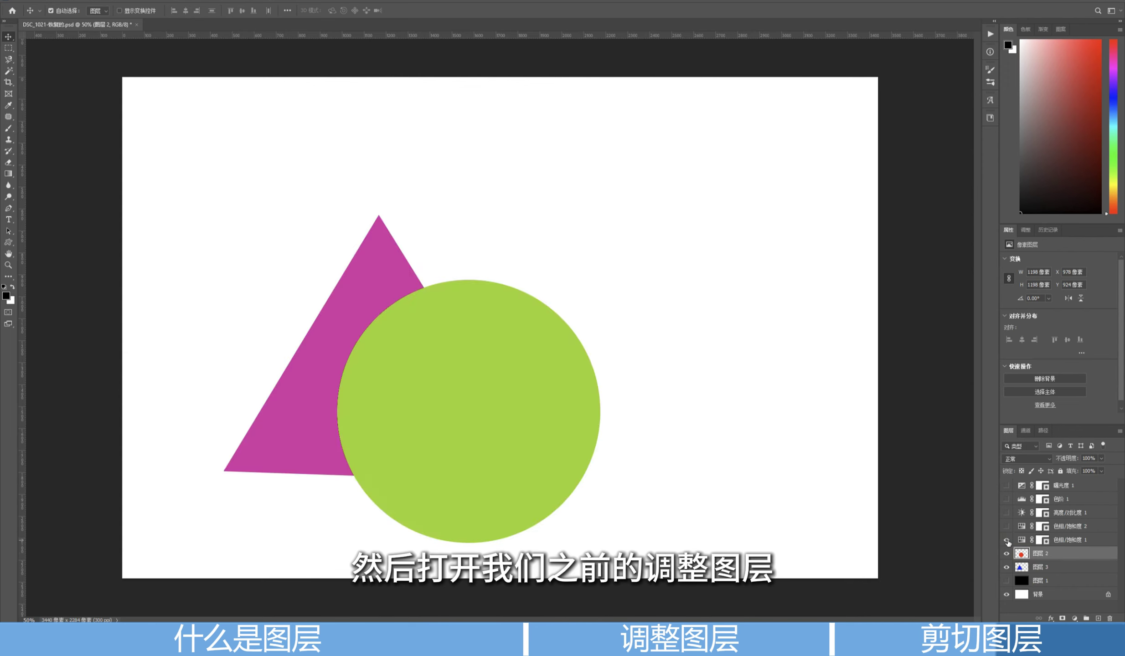
click(1021, 542)
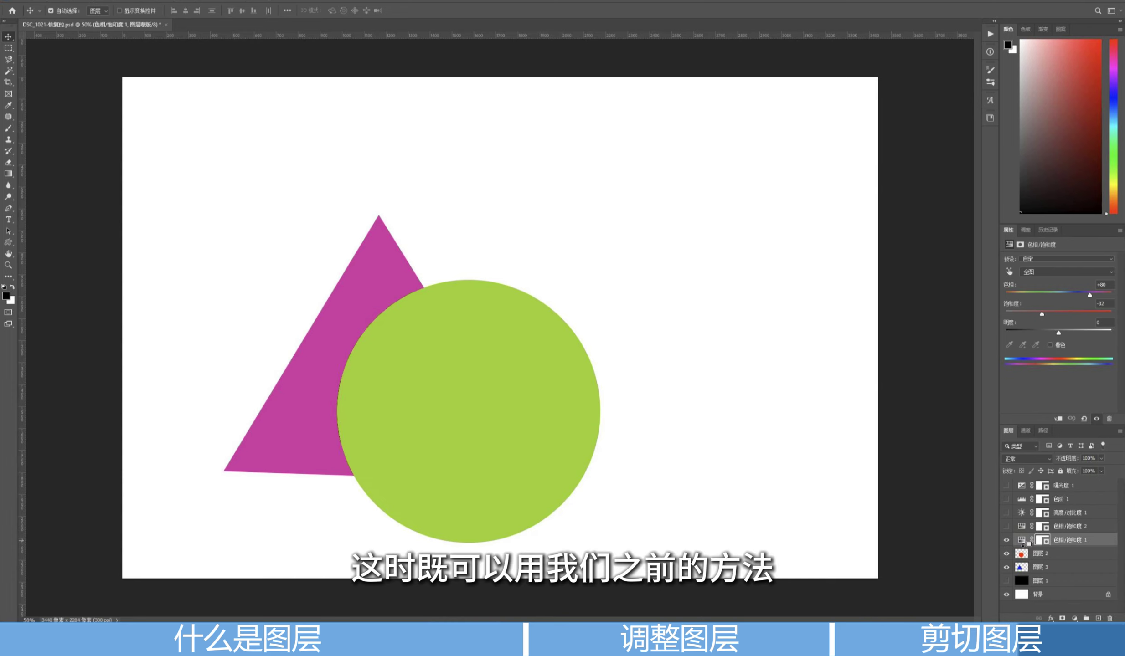
Clip Hue/Saturation 1 to the circle layer and toggle its visibility to compare before and after
click(1058, 419)
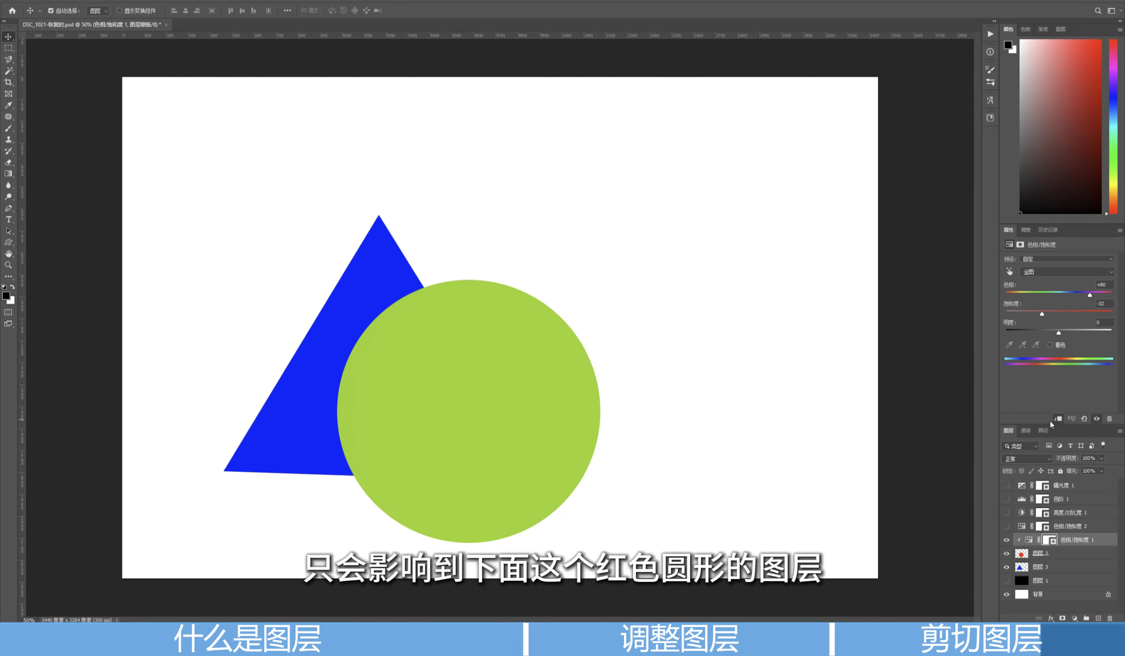
click(1007, 541)
click(1006, 541)
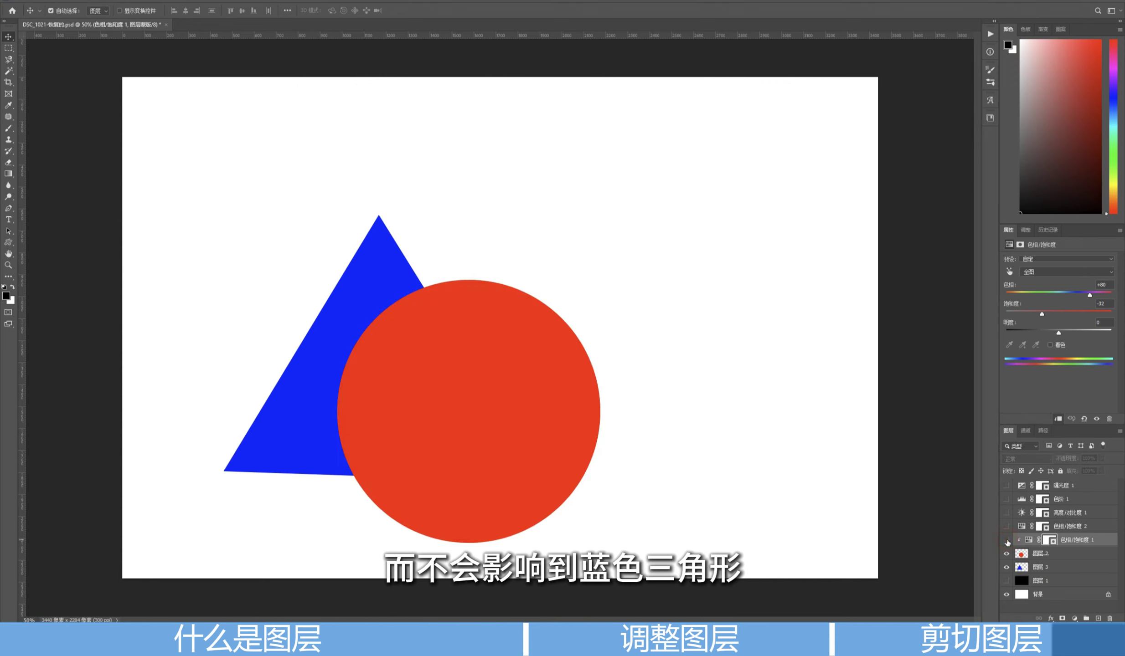
click(1006, 541)
click(1006, 540)
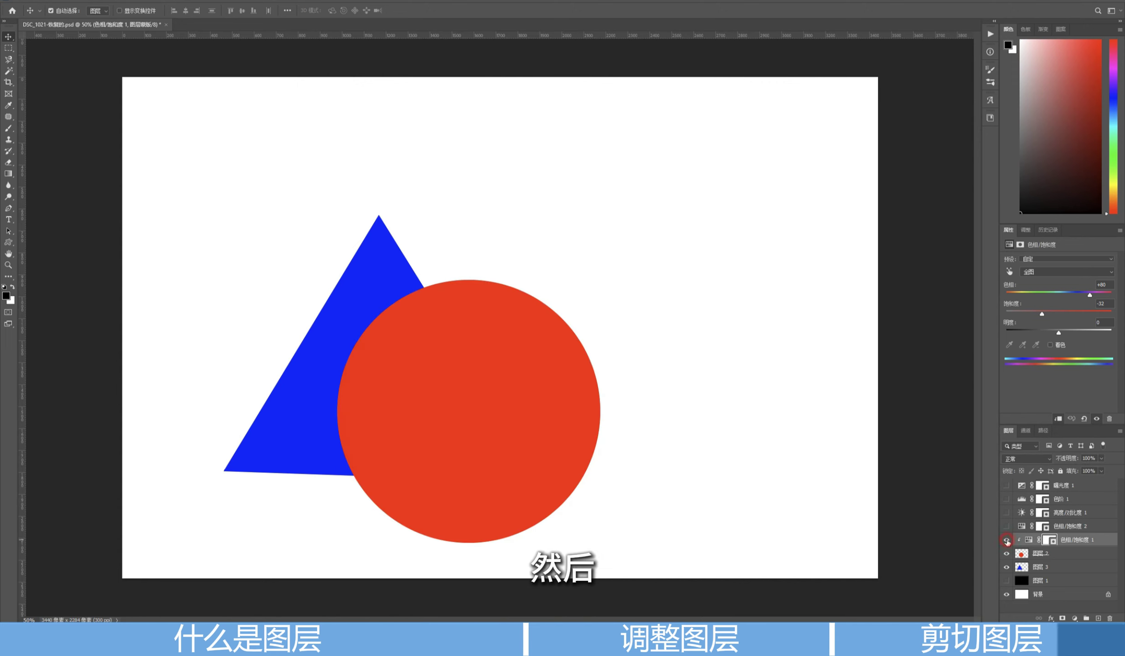
click(1006, 540)
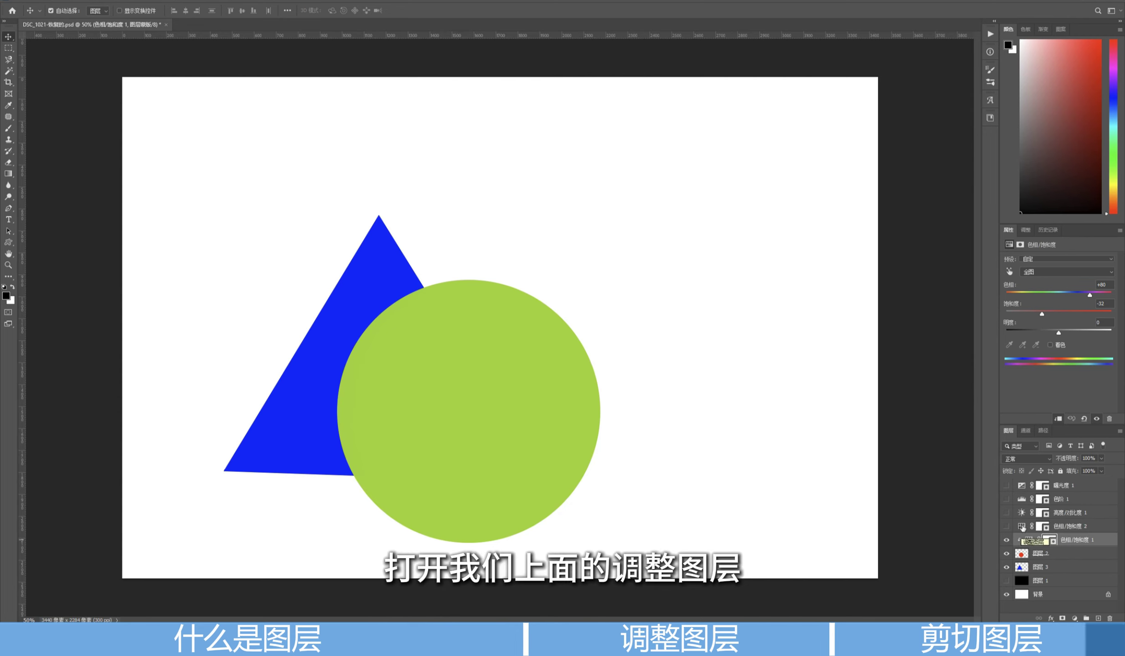
Show Hue/Saturation 2, clip it to the circle, and set its Hue to -108
click(1021, 527)
click(1020, 527)
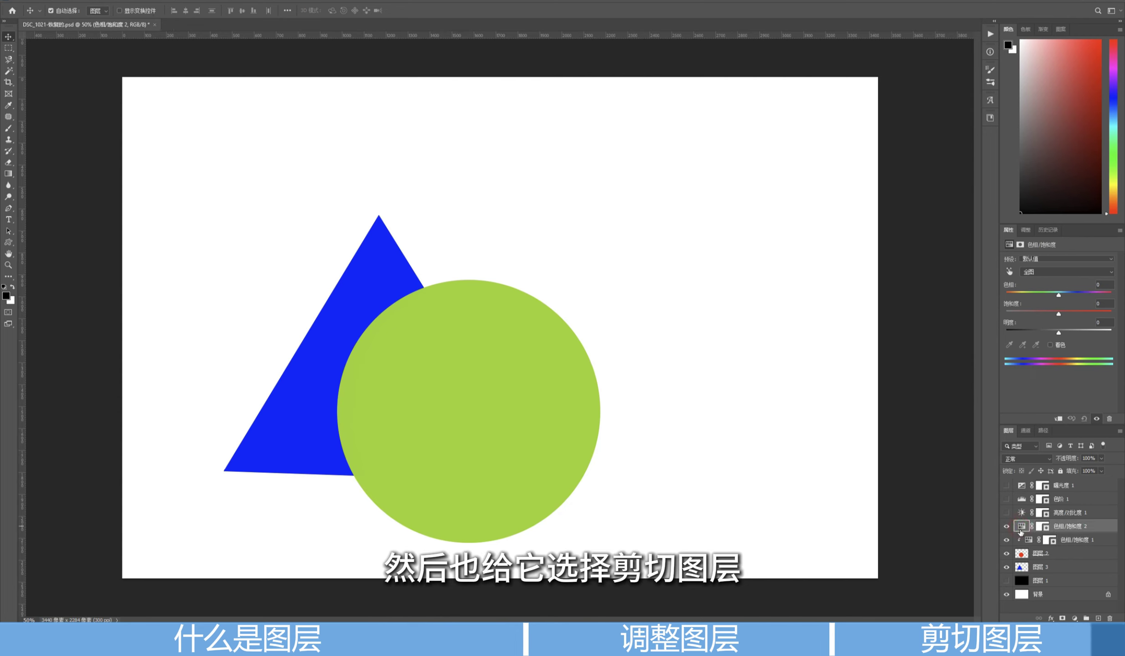
click(1058, 419)
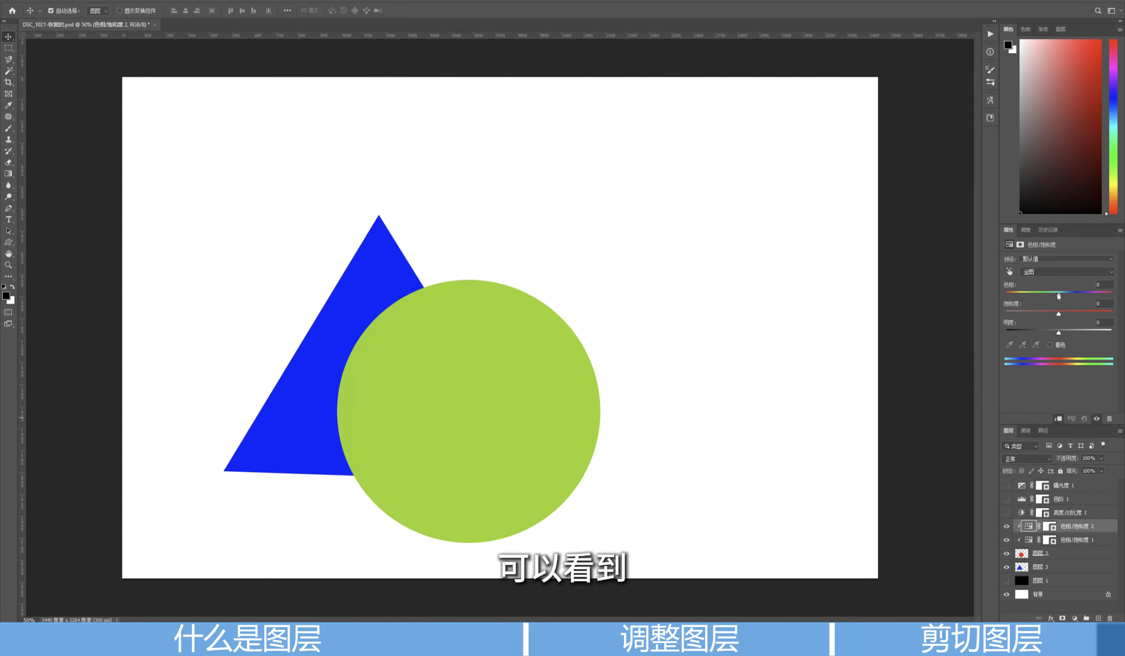
mouse_move(1057, 293)
mouse_down()
mouse_move(1020, 297)
mouse_move(1073, 303)
mouse_up()
drag(1026, 302, 1020, 307)
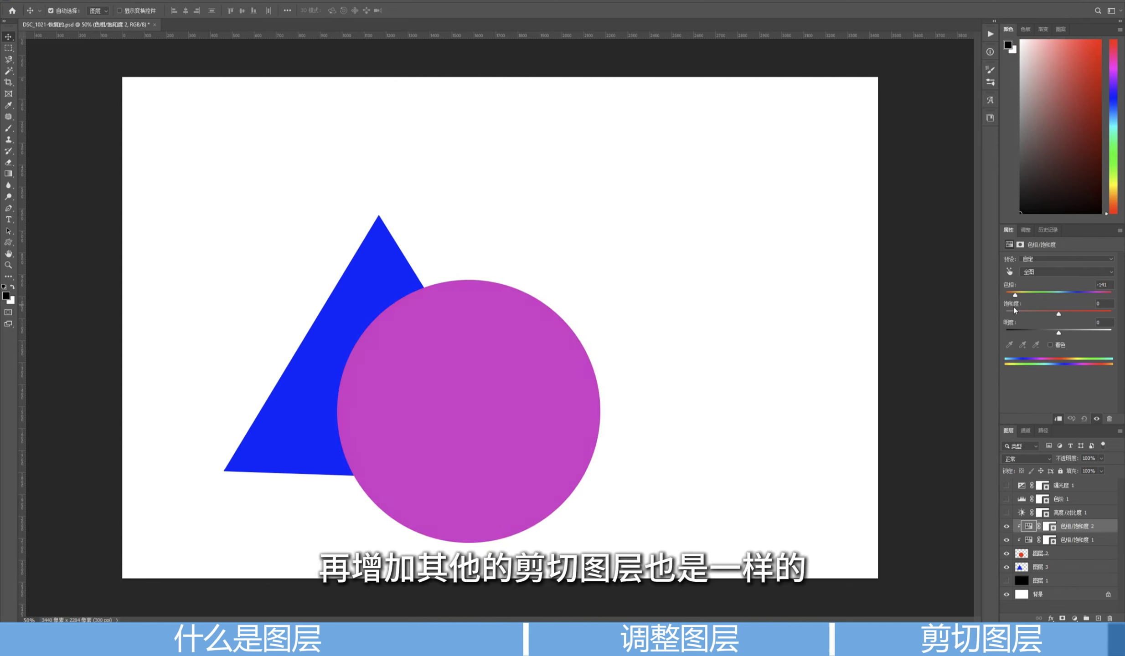
Show Brightness/Contrast 1, clip it to the circle, and set Brightness to -89
click(1006, 512)
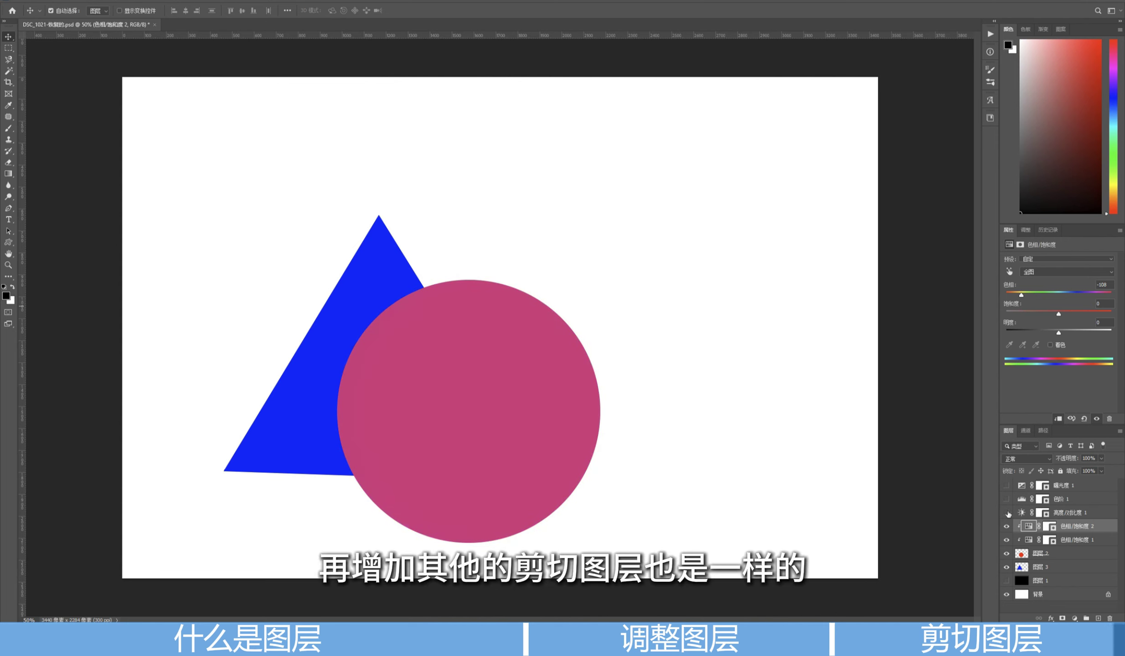
key(ctrl+alt+g)
drag(1058, 287, 1027, 286)
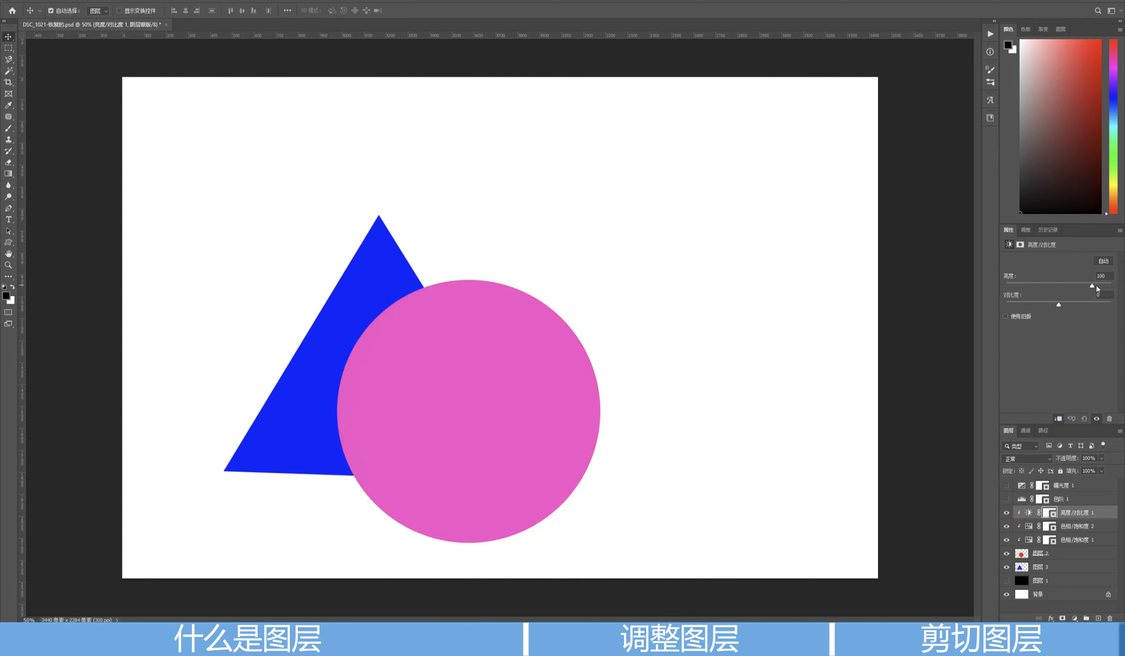